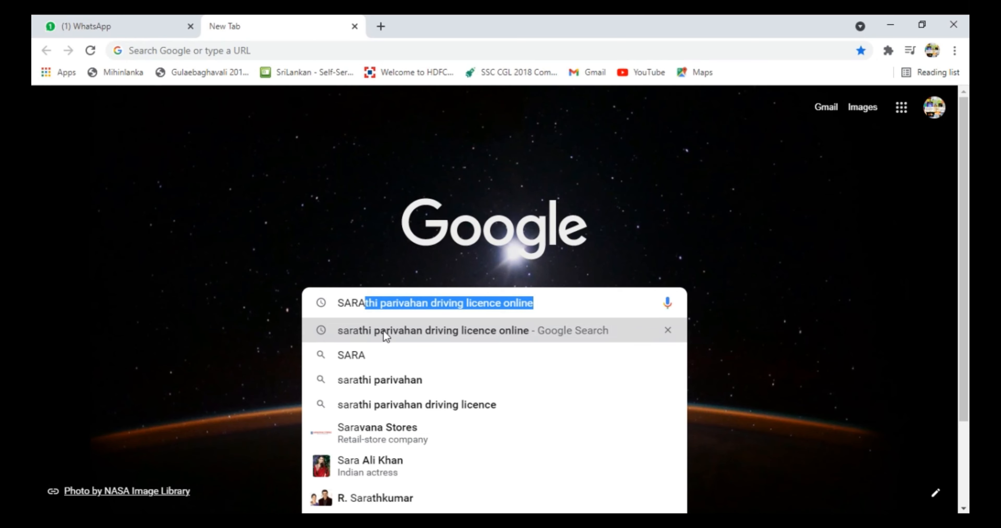
Search Google for 'sarathi parivahan driving licence online'.
left_click(385, 333)
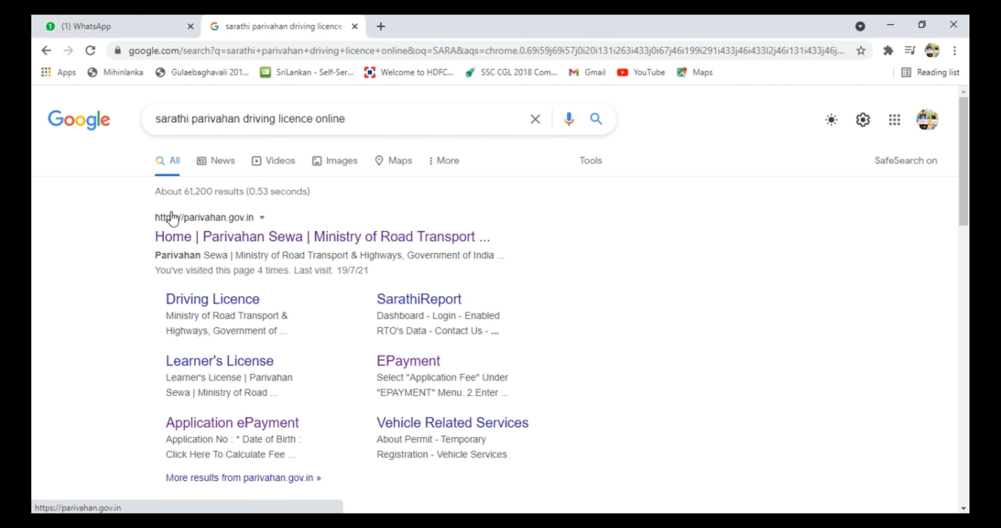
Go from the Parivahan Sewa result through Drivers/Learners License services to Apply for Learner Licence.
left_click(235, 238)
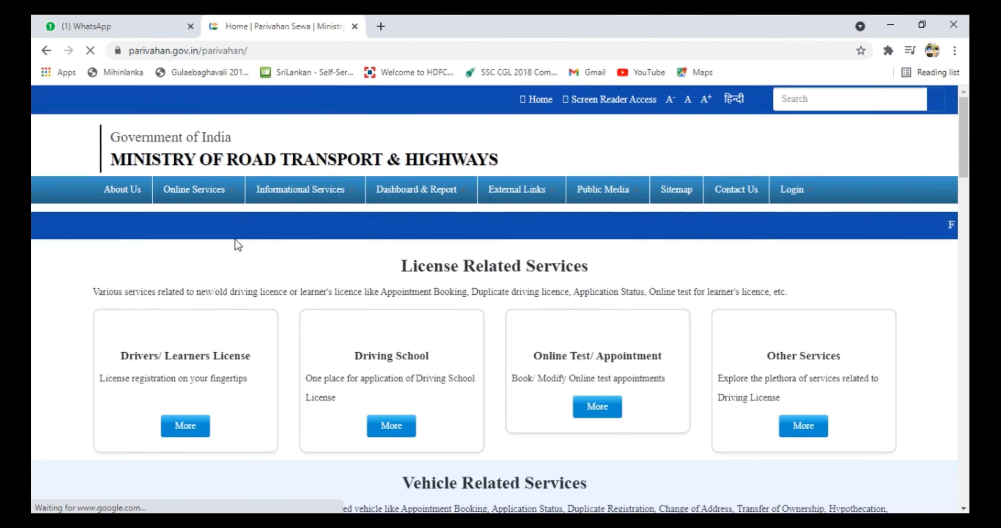
scroll(185, 367, "down", 8)
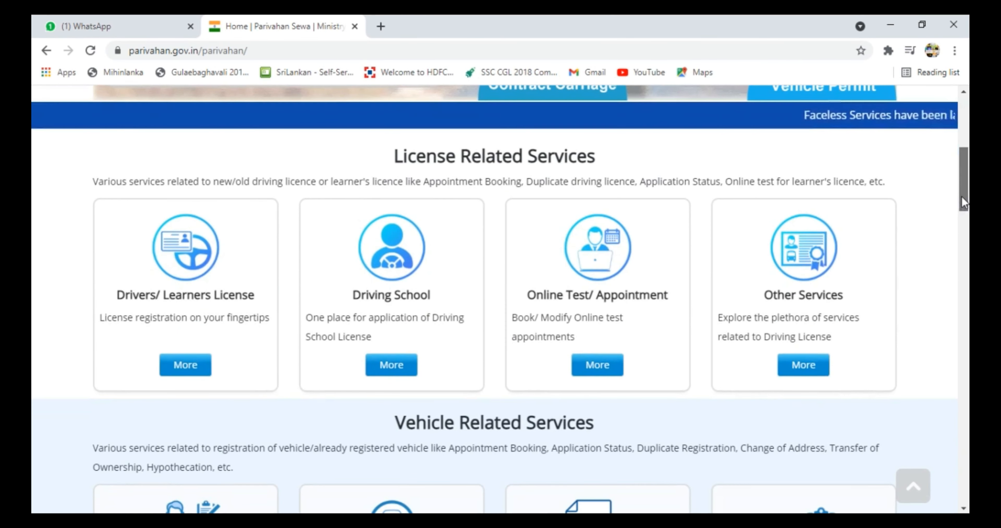
left_click(182, 369)
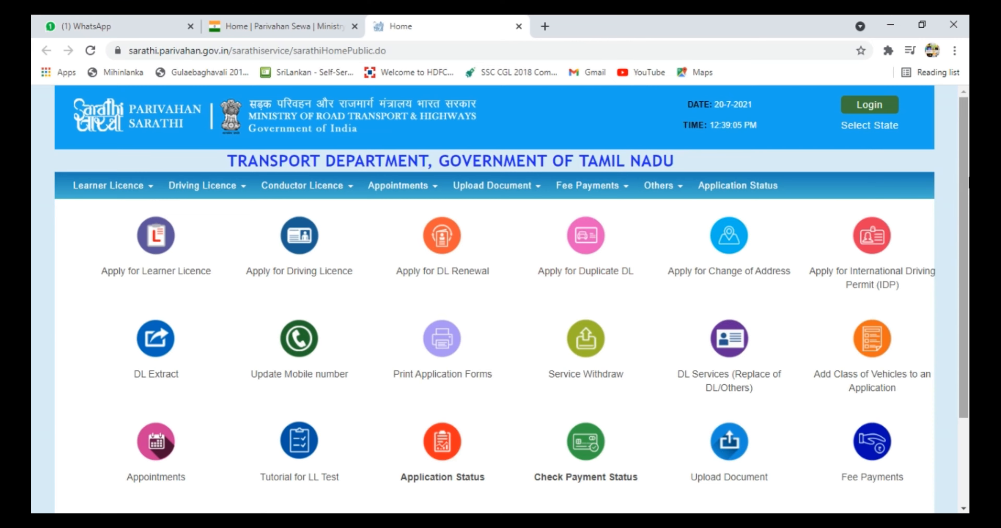
scroll(965, 190, "down", 1)
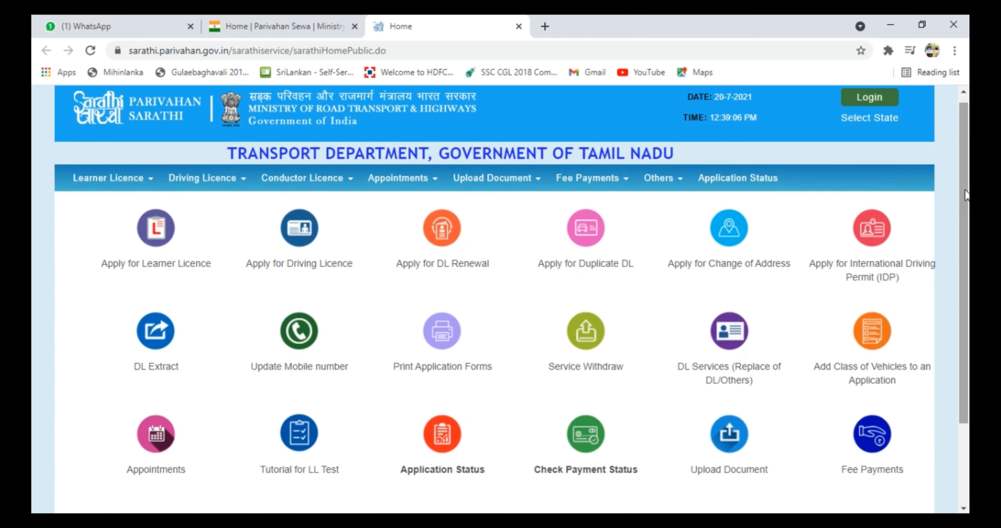
left_click(156, 243)
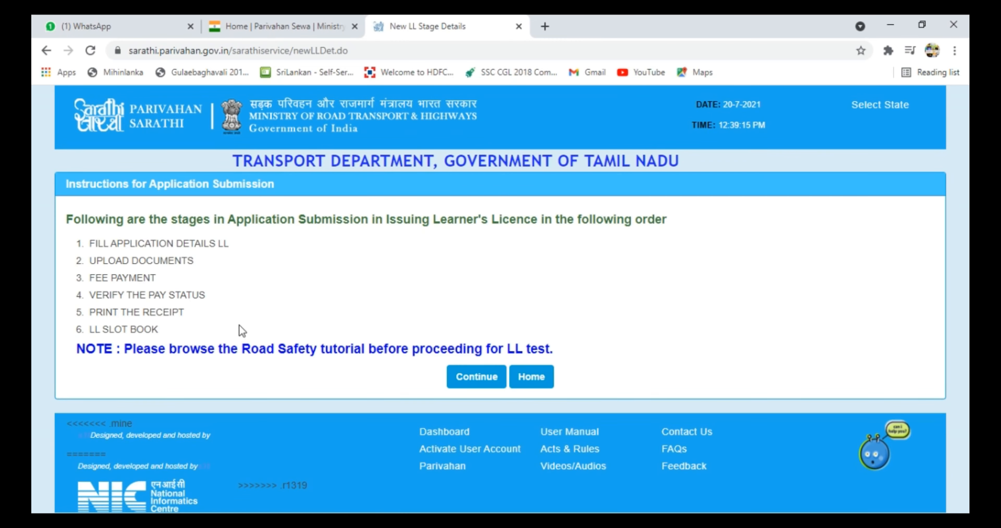
Continue past the instructions, keep category General, and choose 'Applicant holds Driving Licence'.
left_click(475, 382)
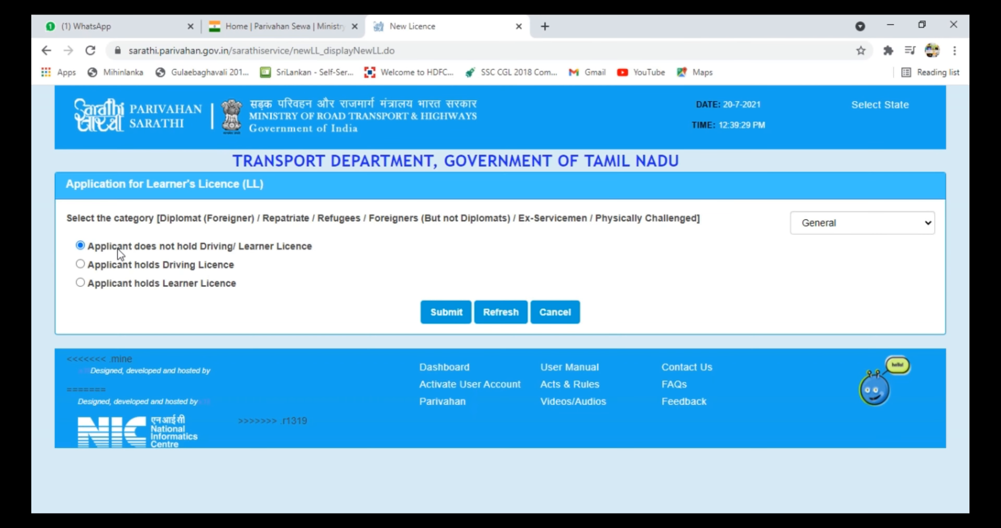
left_click(927, 225)
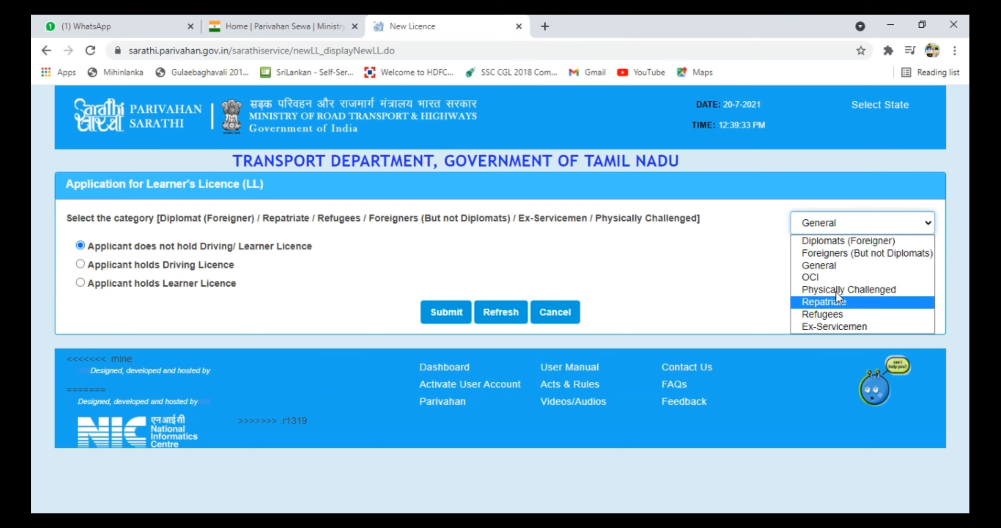
left_click(830, 268)
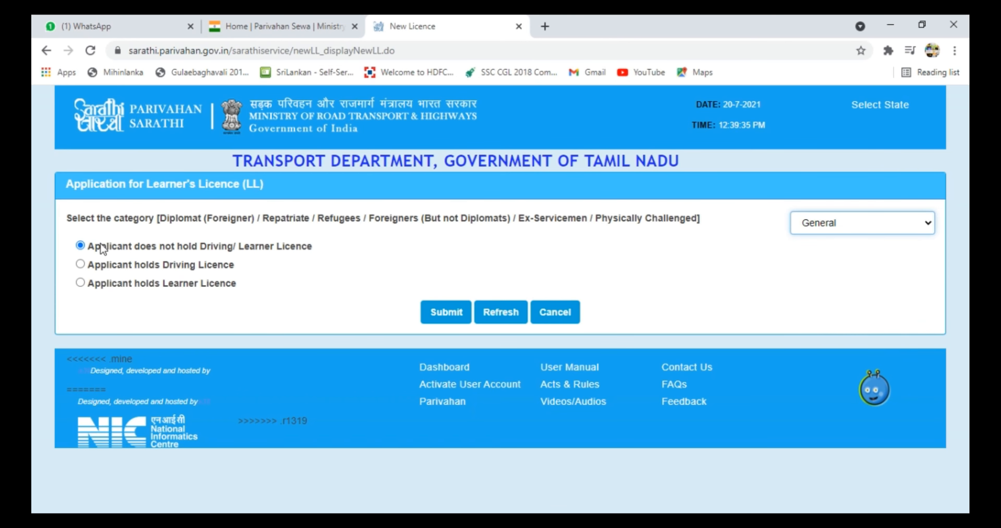
left_click(80, 249)
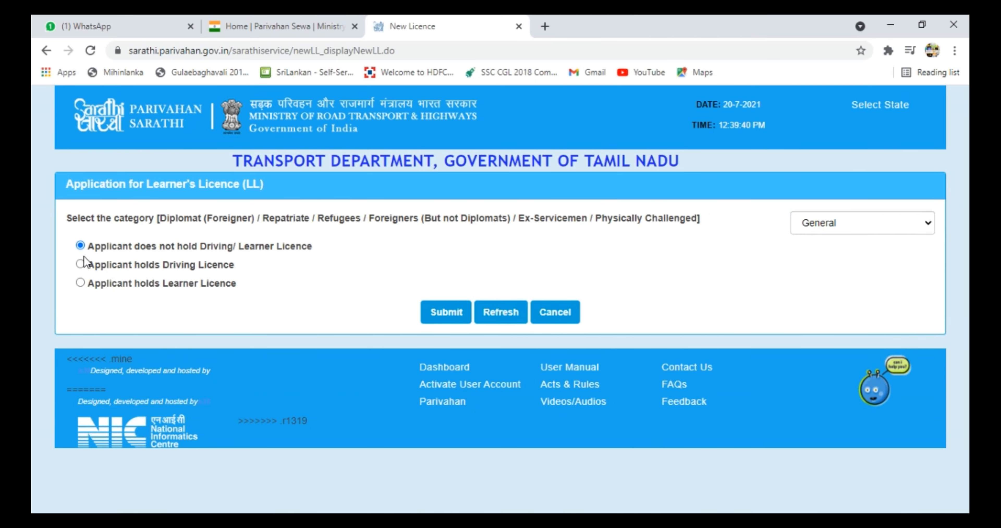
left_click(81, 265)
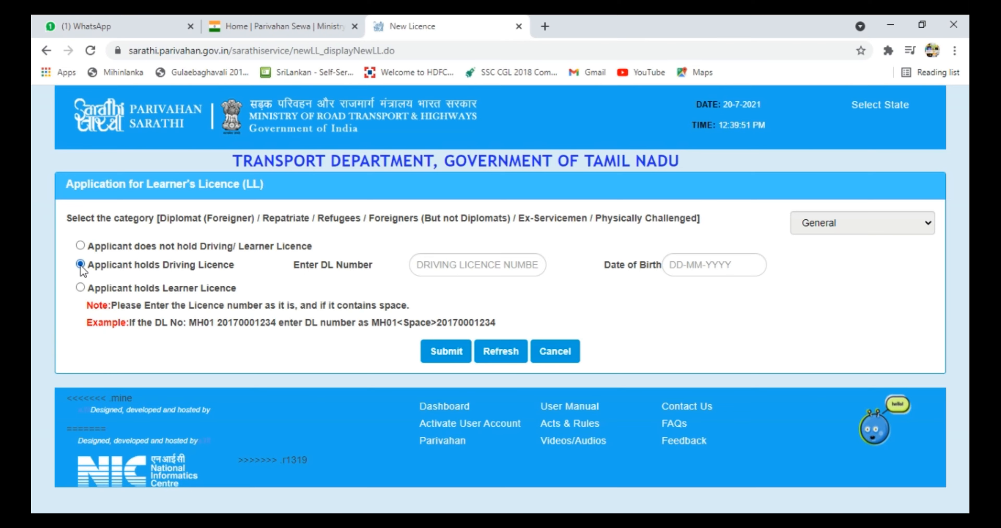
left_click(80, 288)
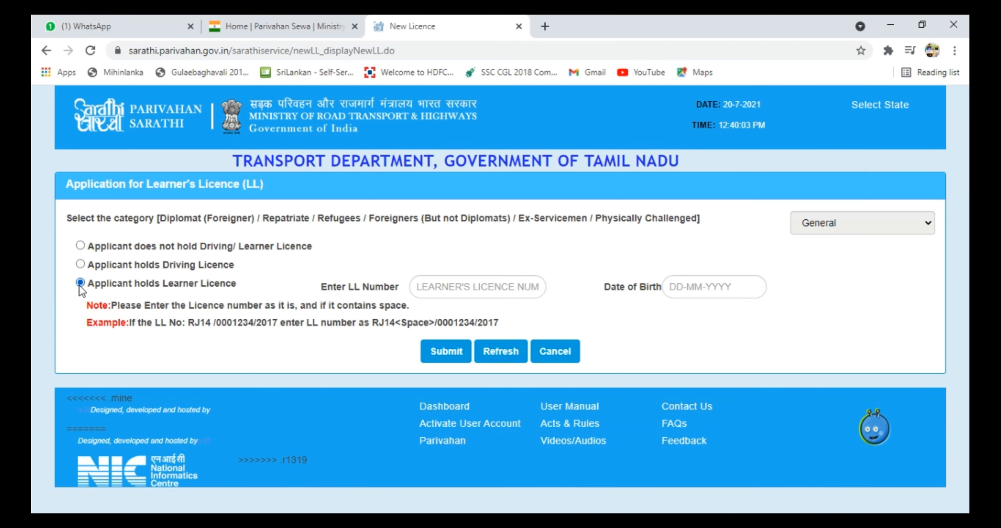
left_click(81, 265)
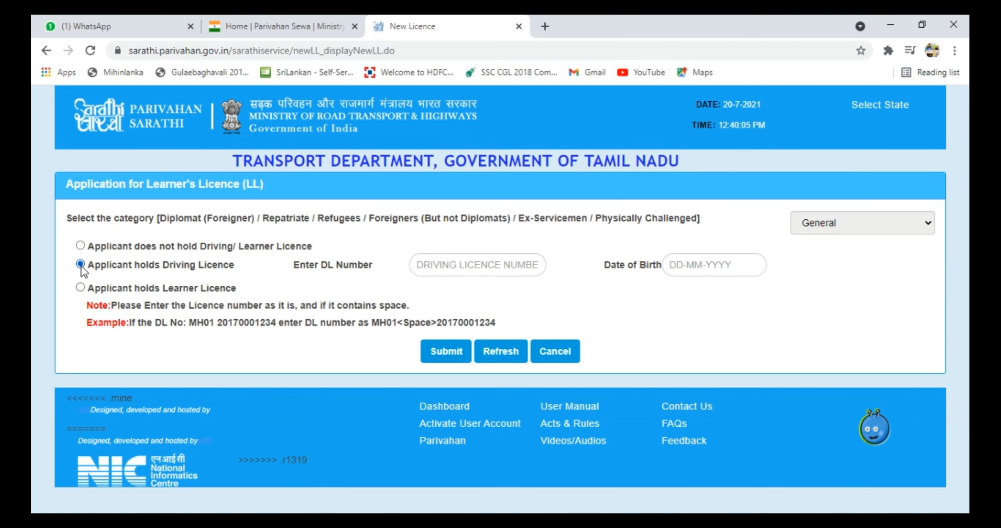
Enter the applicant's DL number and date of birth, then confirm the prefilled details.
left_click(438, 260)
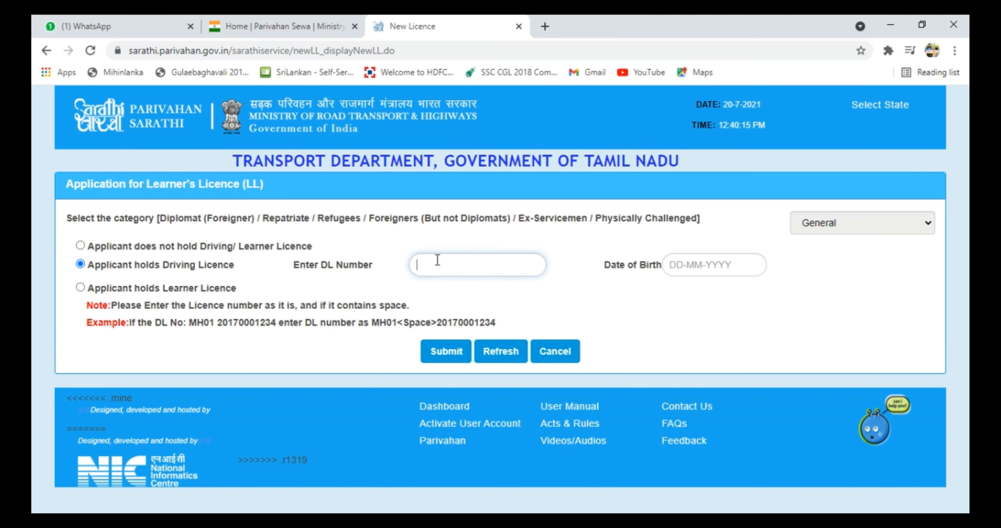
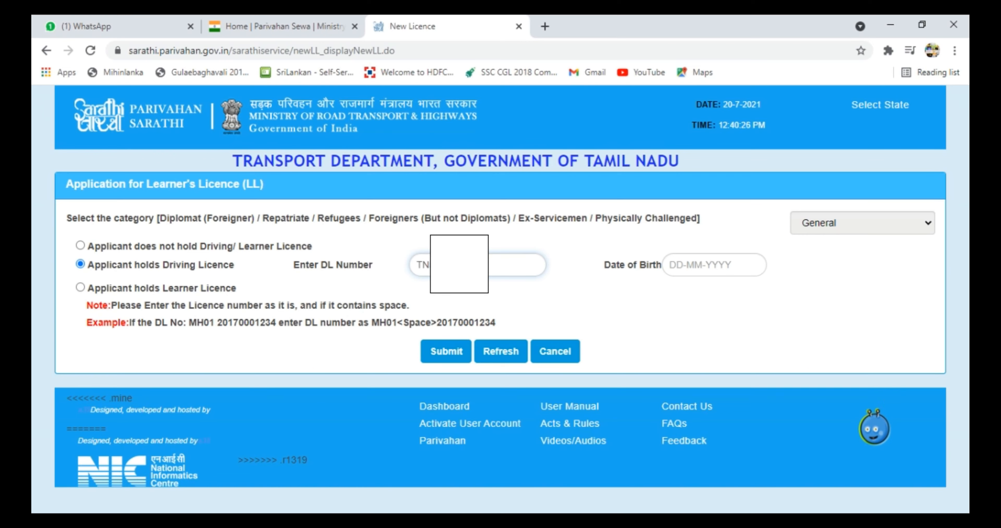
left_click(727, 264)
left_click(805, 289)
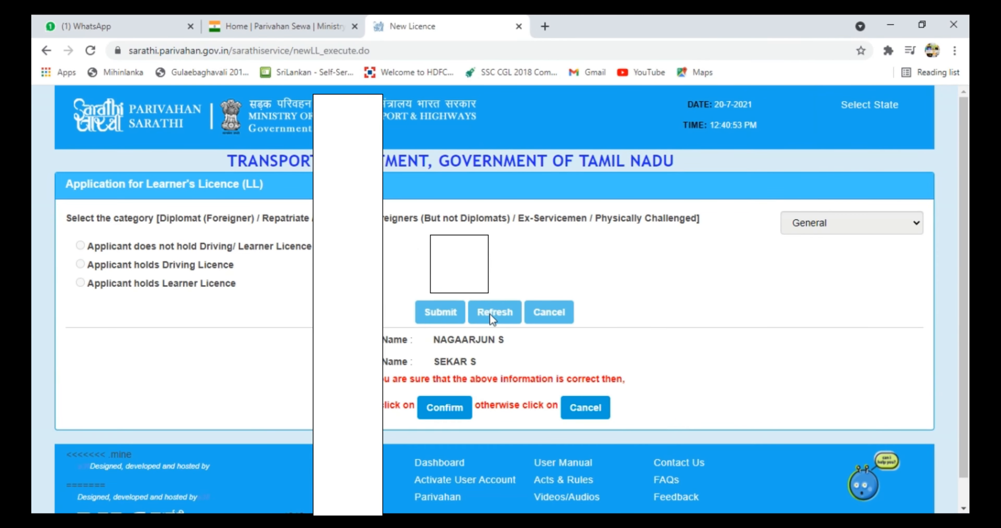
left_click(446, 413)
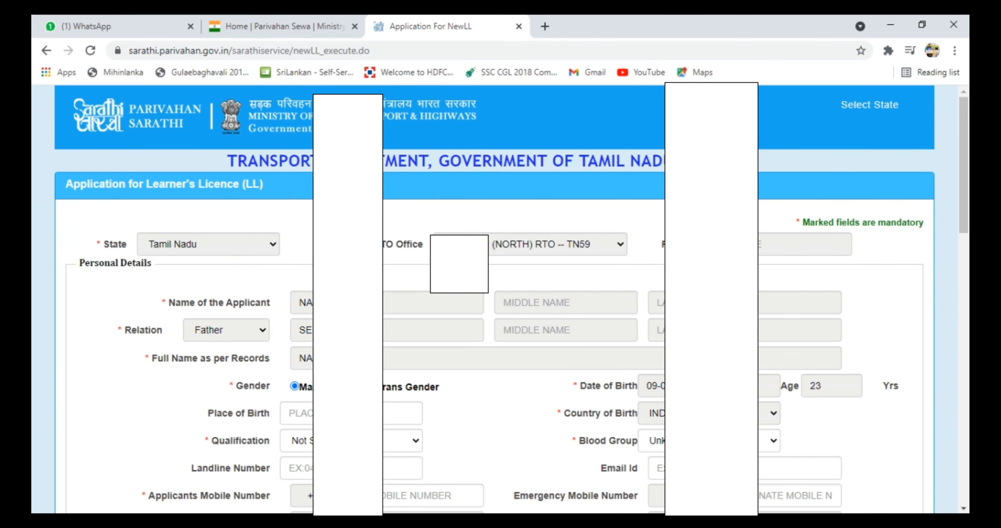
Fill in place of birth, a graduate sciences qualification, blood group O+ and the mobile number.
left_click(309, 412)
type("MADU")
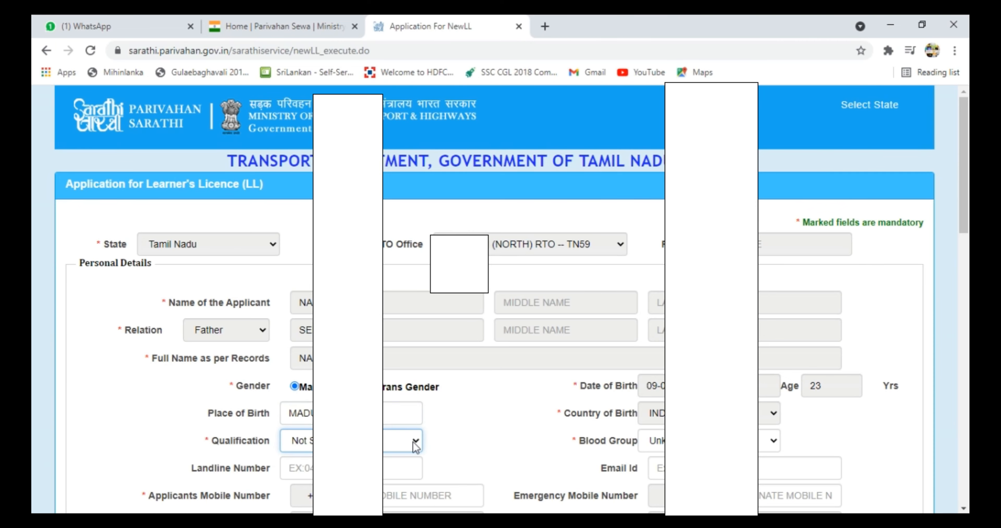
left_click(413, 441)
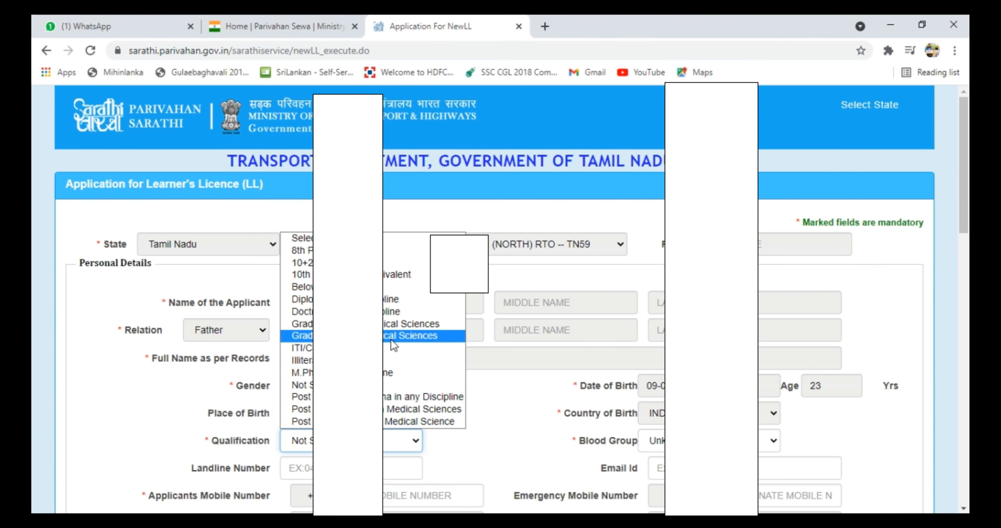
left_click(390, 324)
scroll(966, 266, "down", 3)
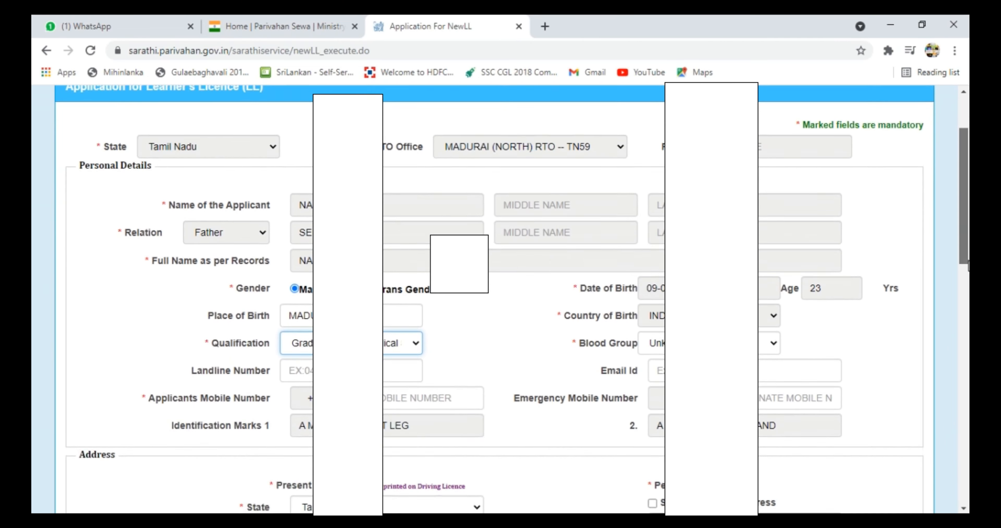
left_click(773, 338)
left_click(653, 160)
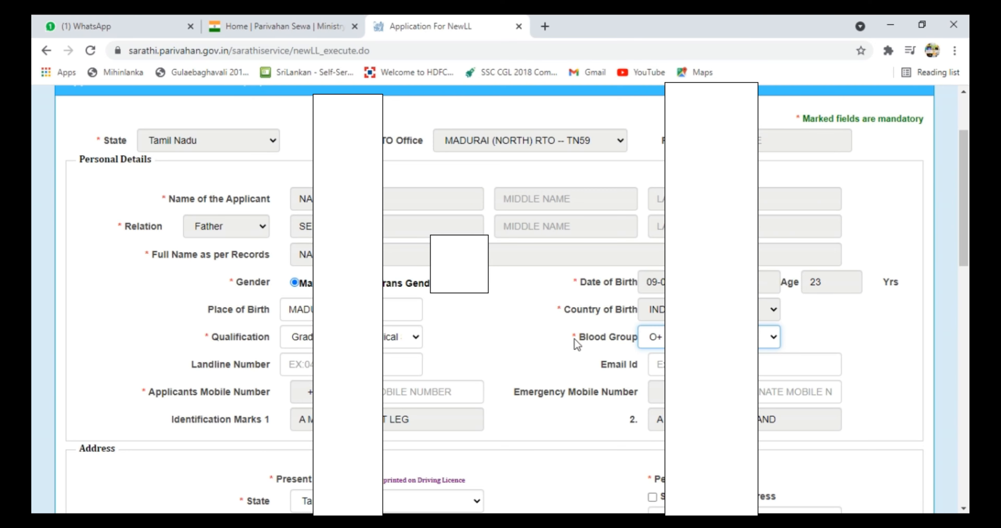
left_click(392, 396)
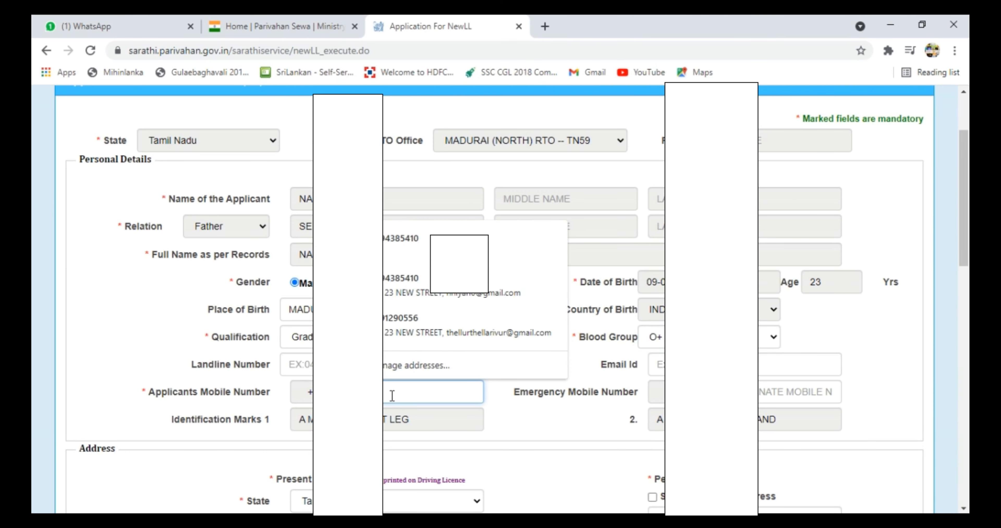
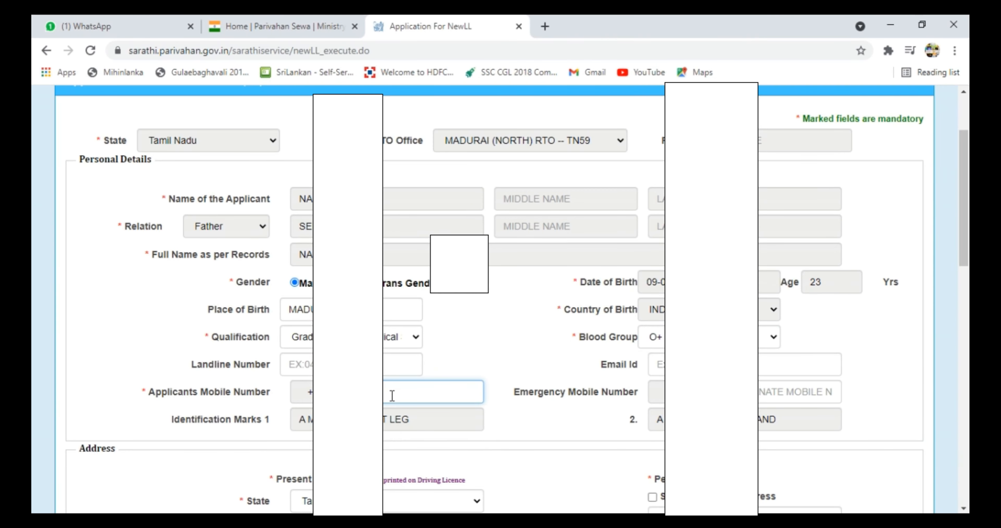
scroll(964, 268, "down", 1)
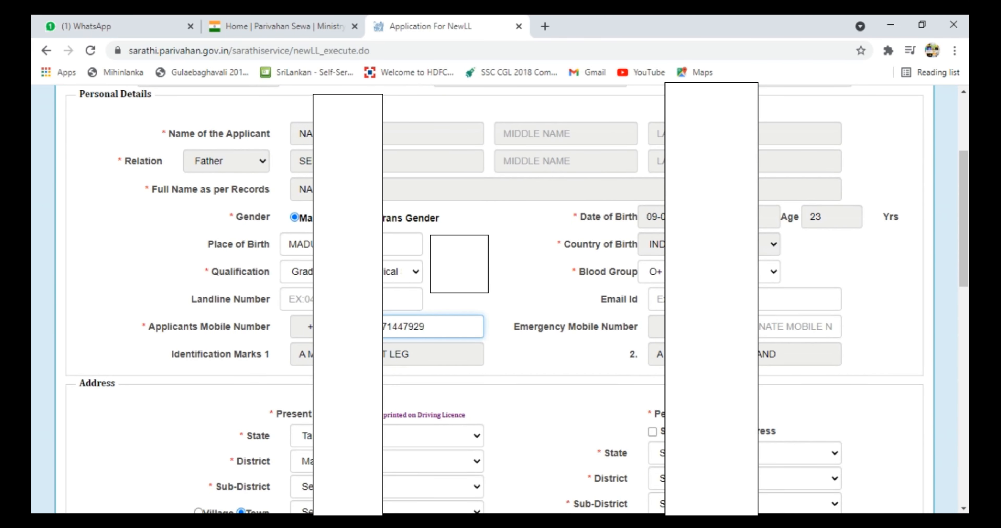
scroll(962, 257, "down", 3)
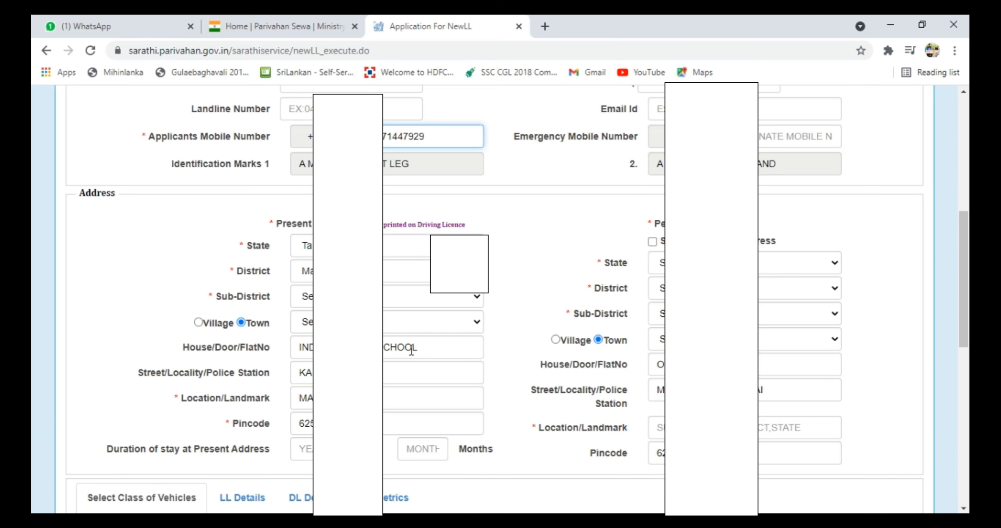
Set the present address sub-district, village and house number, and copy it to the permanent address.
left_click(430, 297)
left_click(412, 327)
left_click(199, 322)
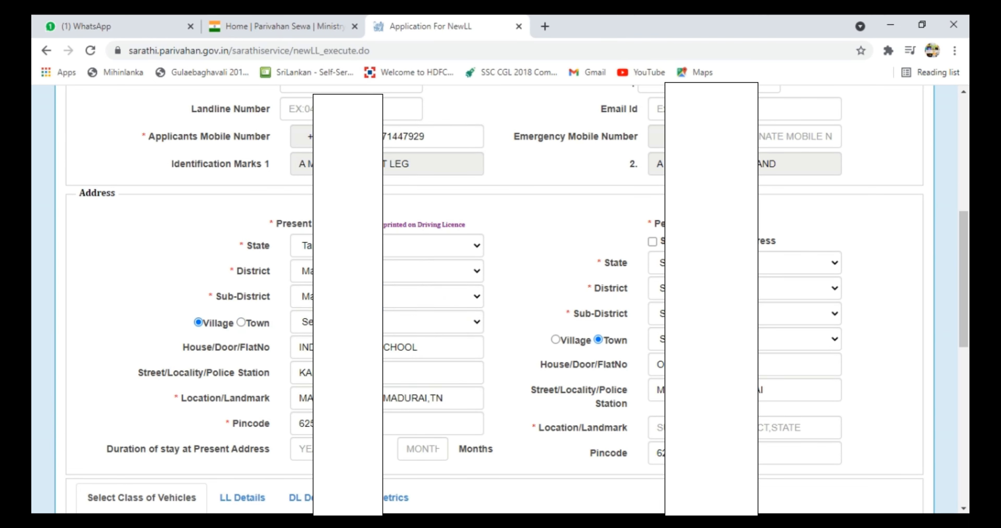
left_click(393, 322)
left_click(394, 111)
triple_click(430, 350)
key("BackSpace")
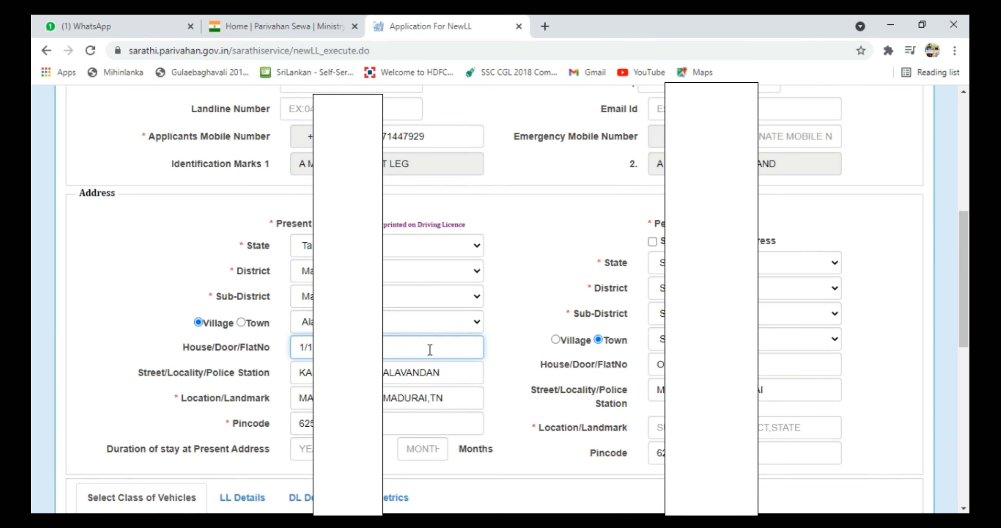
left_click(653, 241)
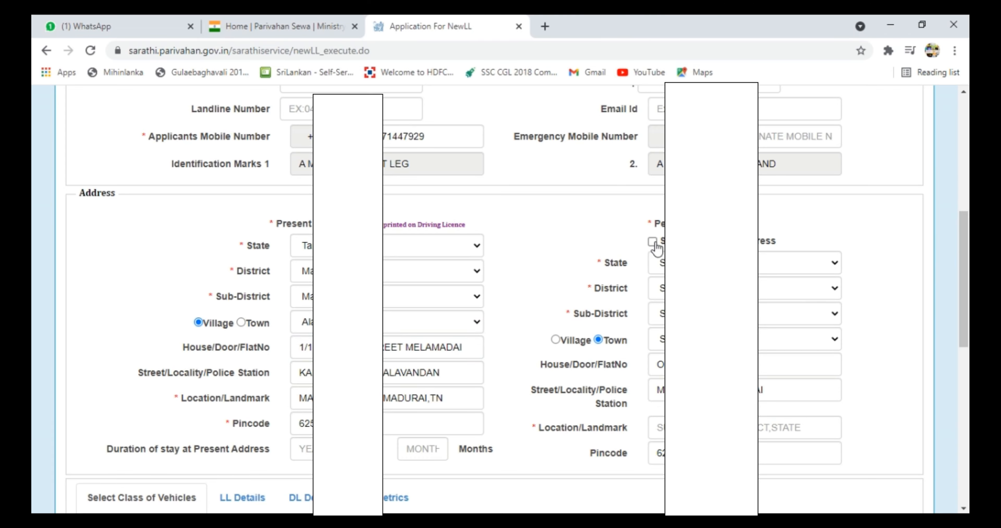
Enter a stay duration of 23 years and 1 month.
scroll(653, 248, "down", 4)
left_click(309, 279)
type("23")
key("Tab")
type("1")
scroll(968, 311, "down", 2)
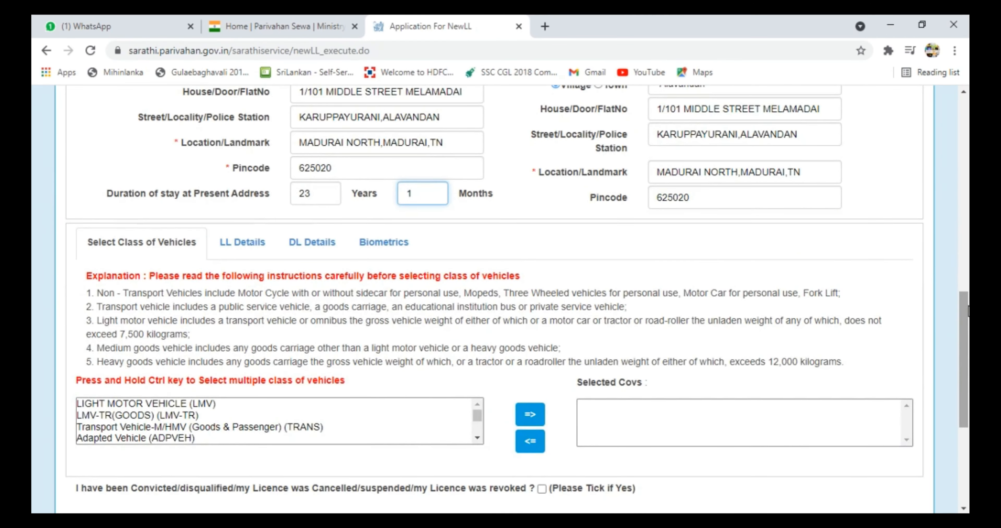
Add LIGHT MOTOR VEHICLE (LMV) to Selected Covs and submit the application form.
scroll(967, 315, "down", 2)
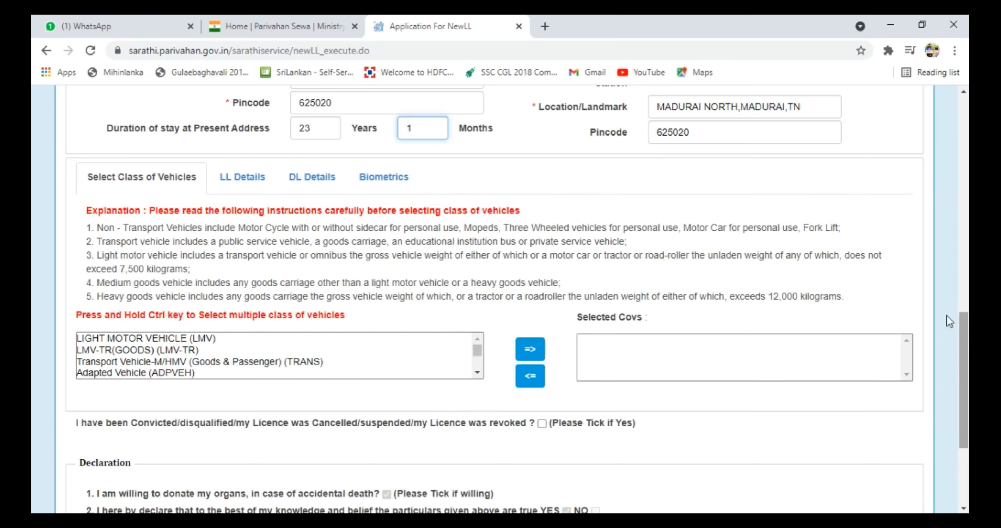
left_click(354, 339)
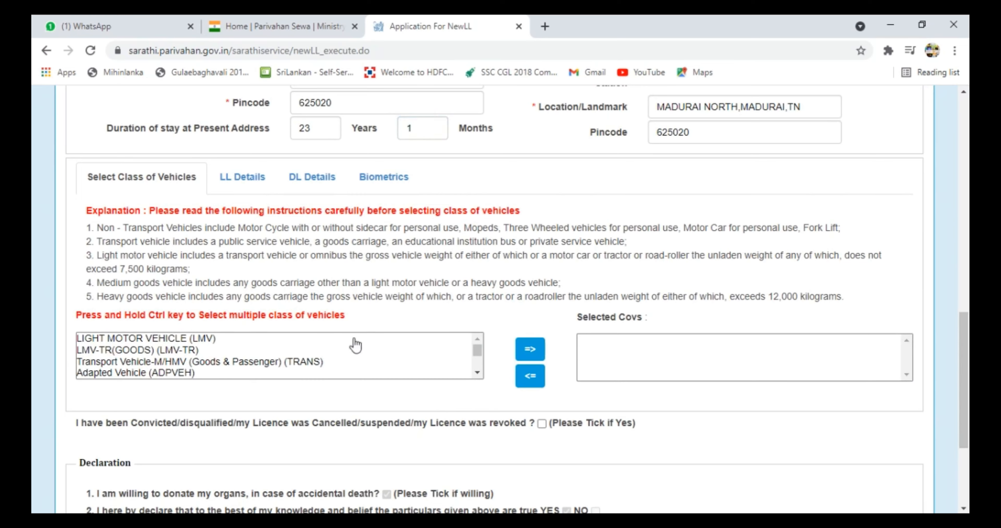
left_click(474, 351)
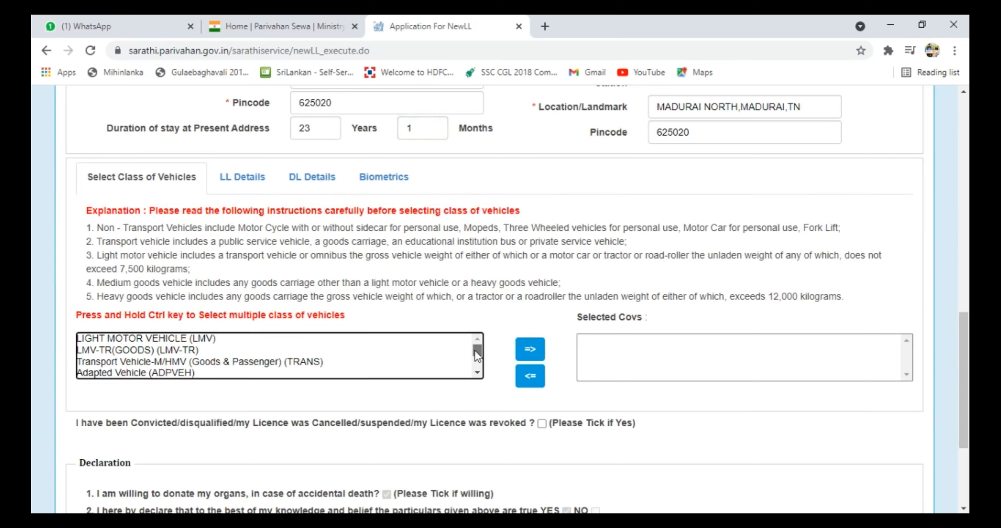
left_click(225, 344)
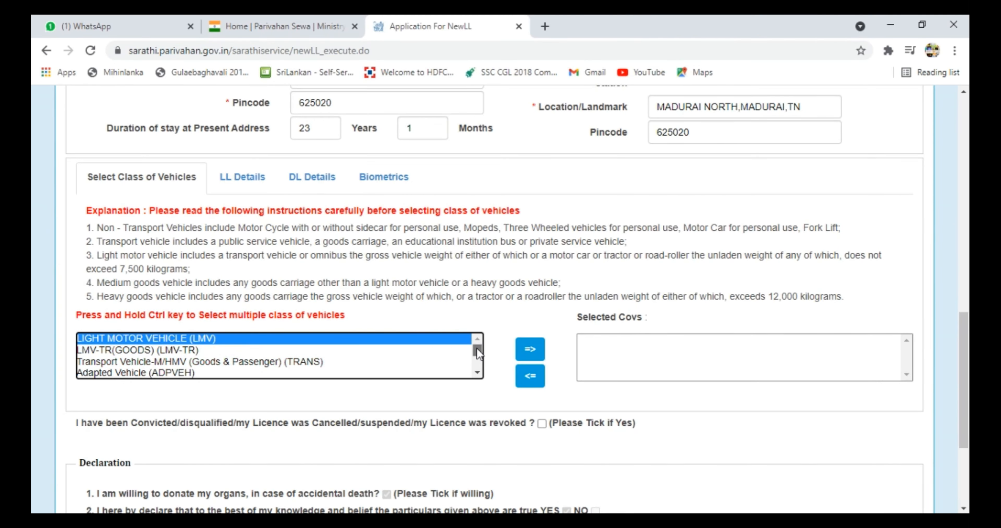
left_click_drag(477, 349, 477, 345)
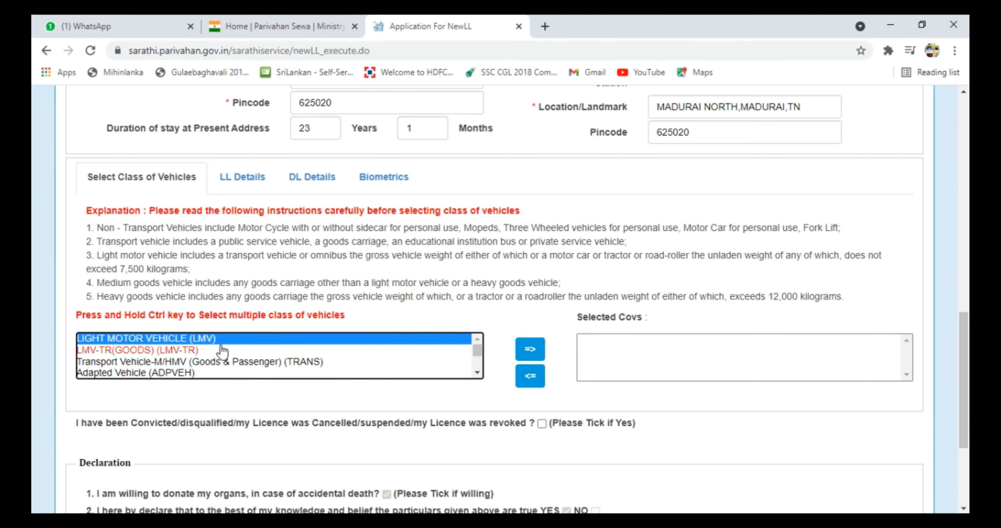
left_click(530, 354)
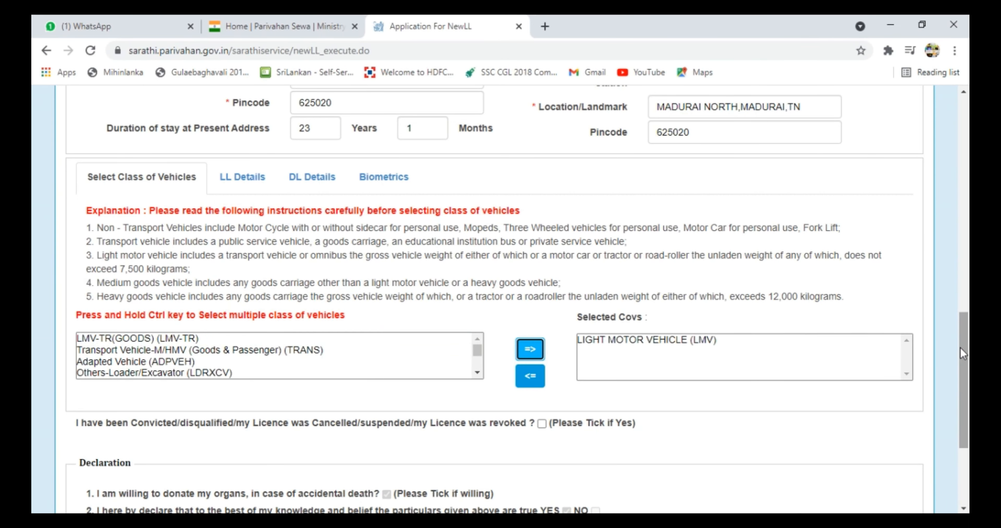
left_click_drag(966, 358, 967, 394)
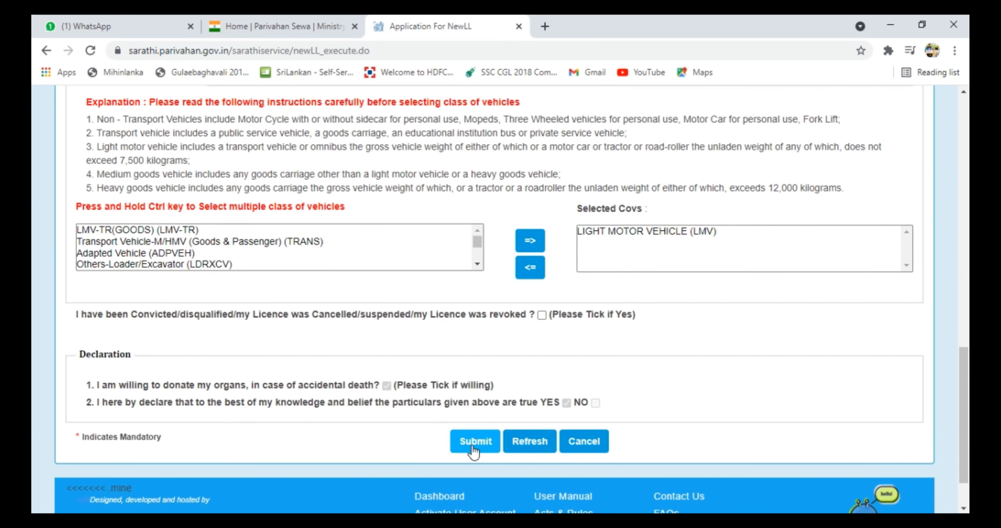
left_click(474, 443)
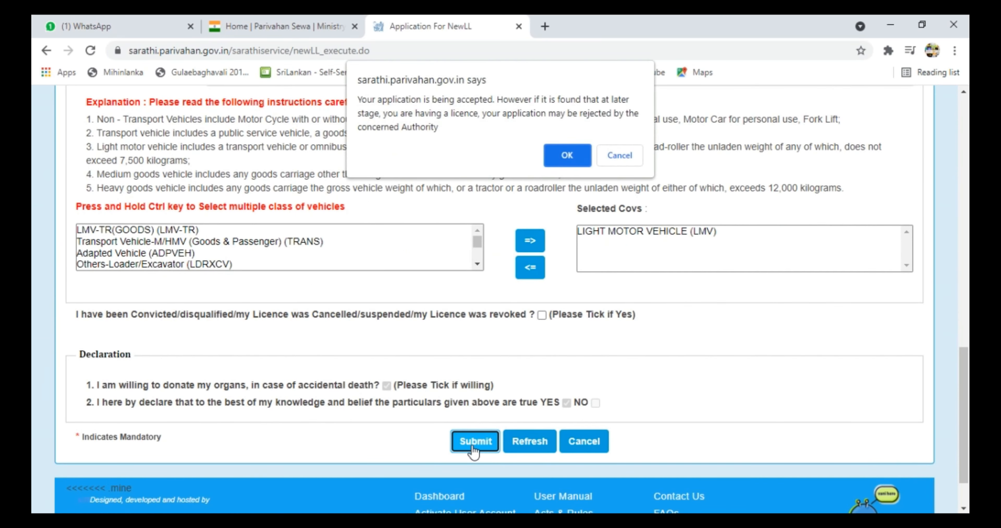
Accept the licence warning and submission confirmation, then dismiss the success message.
left_click(567, 161)
left_click(567, 128)
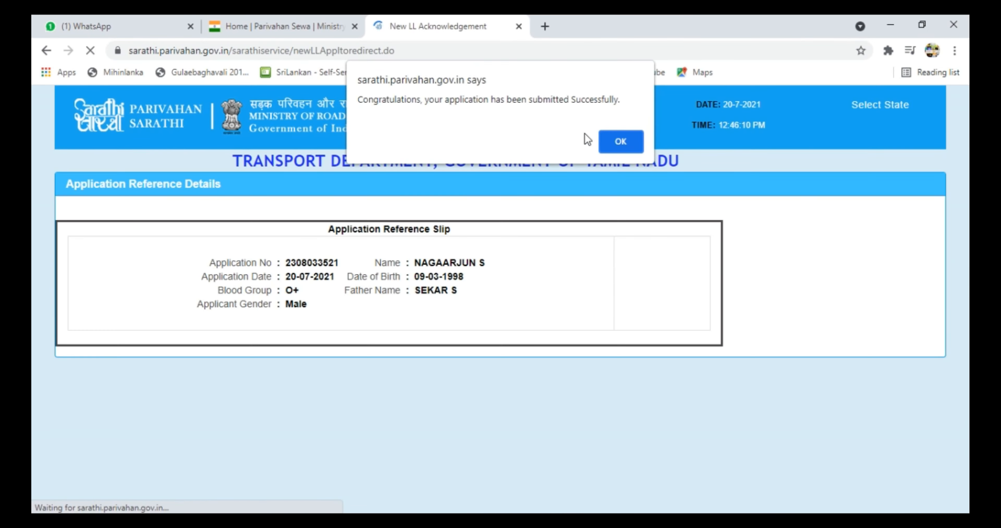
left_click(624, 143)
left_click_drag(966, 206, 968, 348)
Save the application acknowledgement as a PDF named after the applicant.
left_click(525, 404)
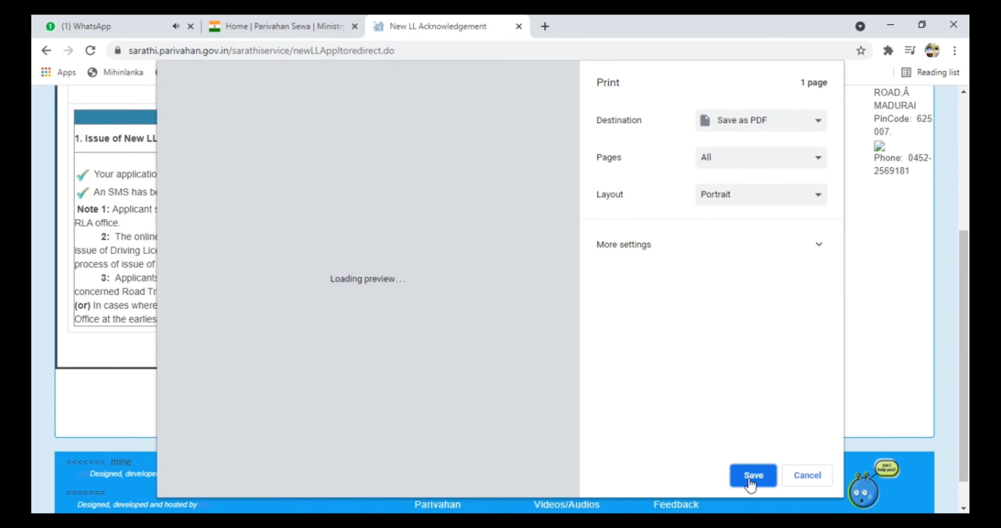
left_click(751, 482)
type("RAGA D")
left_click(381, 322)
Open Form 1 from Application Status and download it as a renamed PDF.
left_click(617, 405)
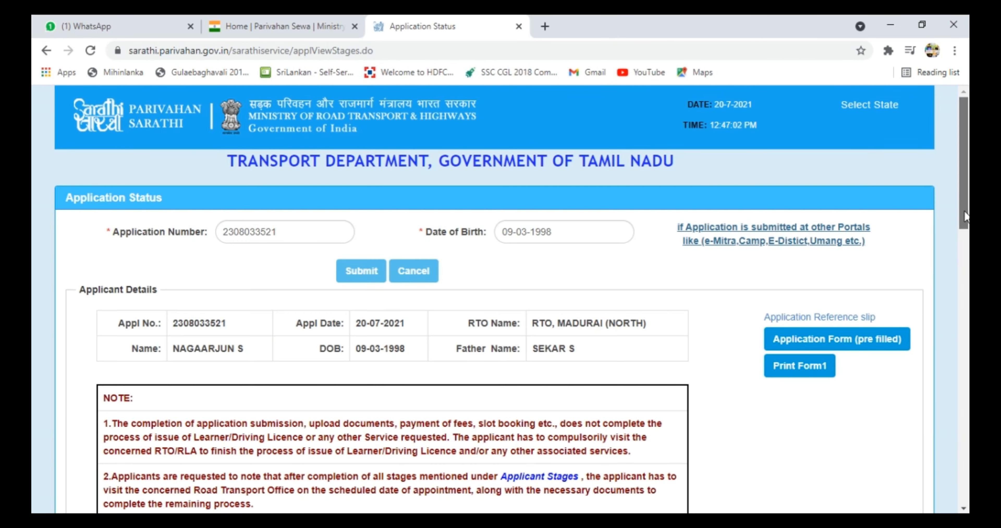
left_click_drag(964, 212, 963, 258)
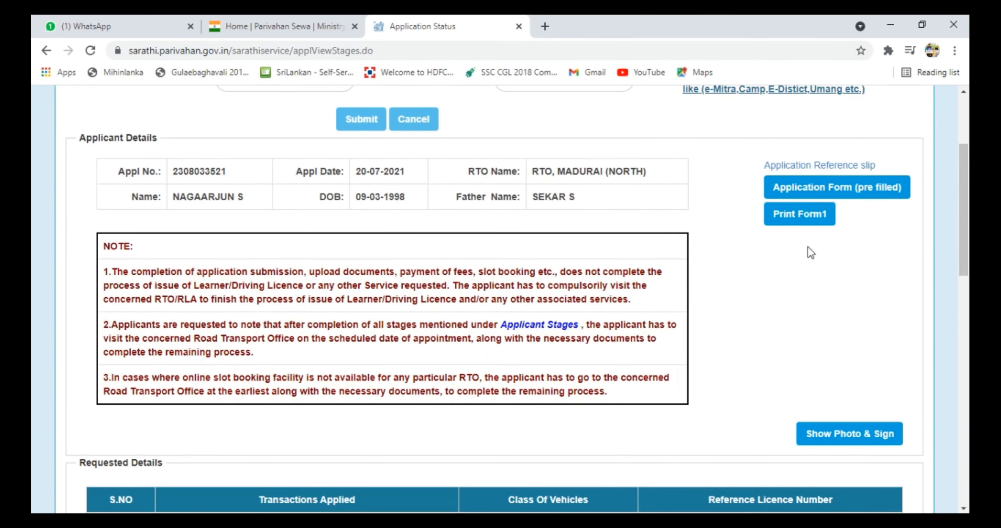
left_click(809, 221)
left_click(891, 105)
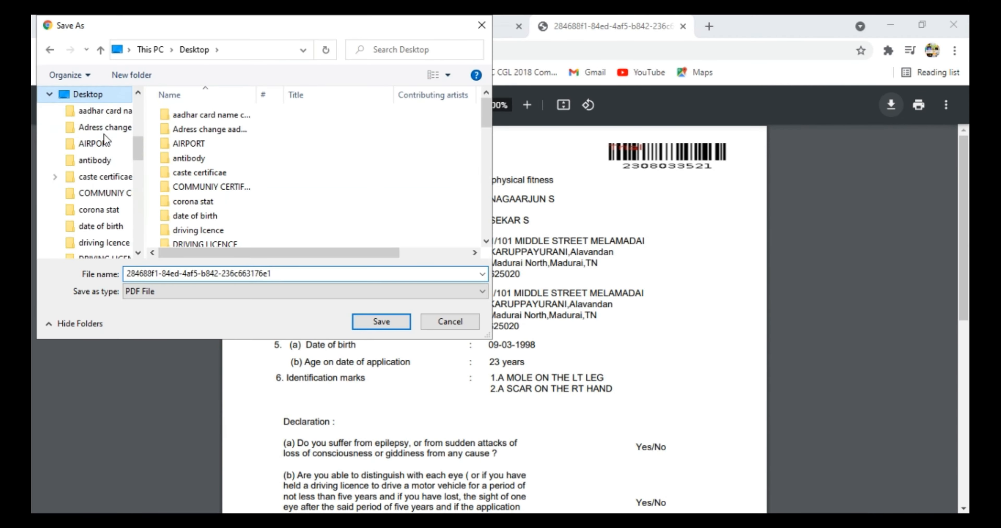
type("NAGA FROM 1")
left_click(381, 322)
scroll(933, 325, "down", 10)
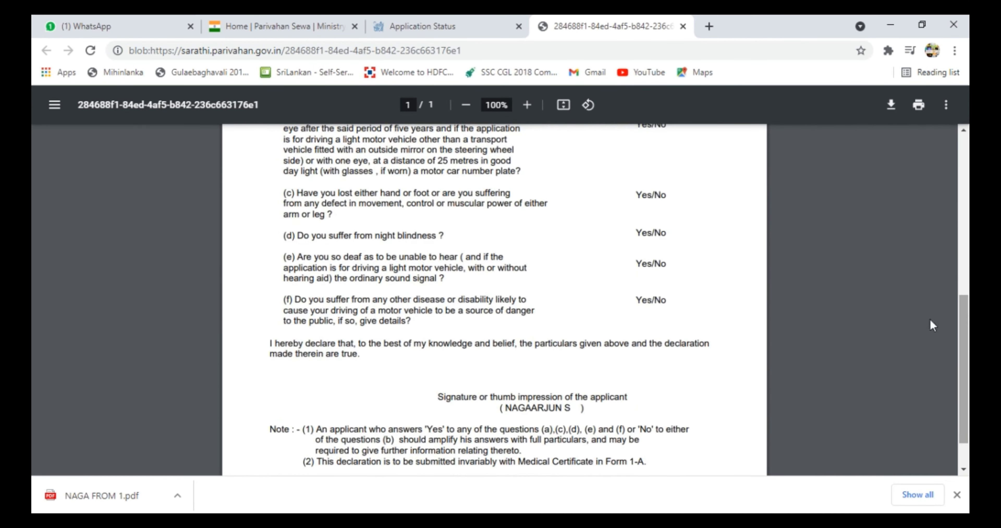
scroll(595, 323, "down", 2)
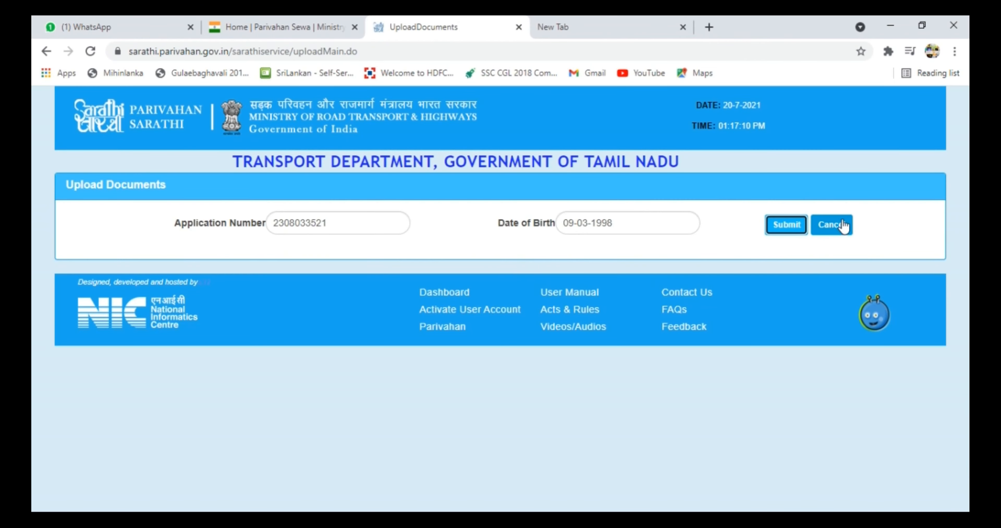
Open the application for document upload and upload the Form 1 PDF as Form1 (Self Declaration).
left_click(797, 227)
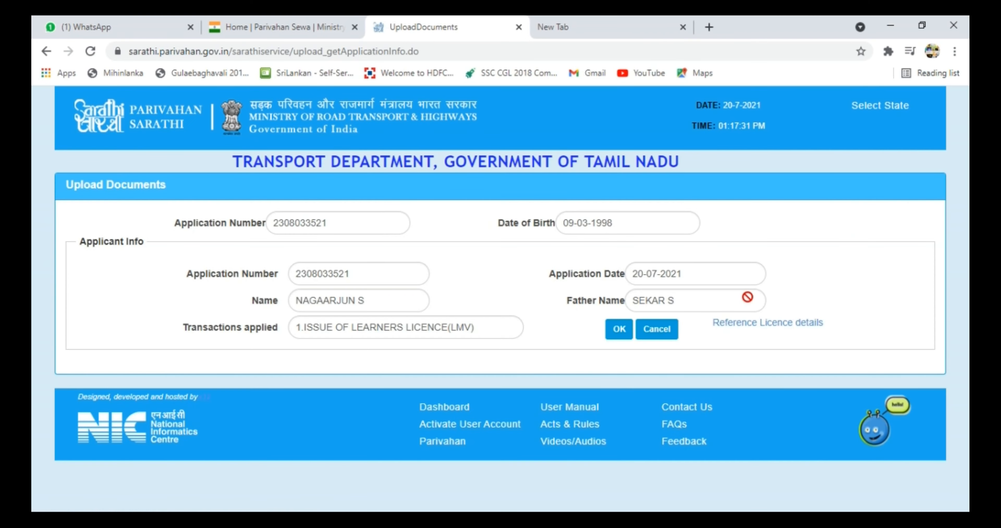
left_click(619, 329)
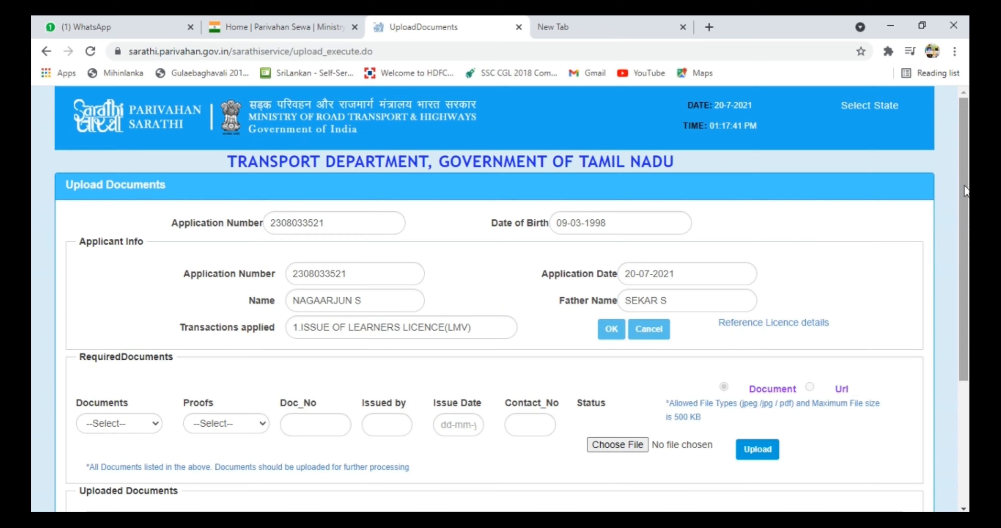
scroll(244, 303, "down", 2)
left_click(158, 346)
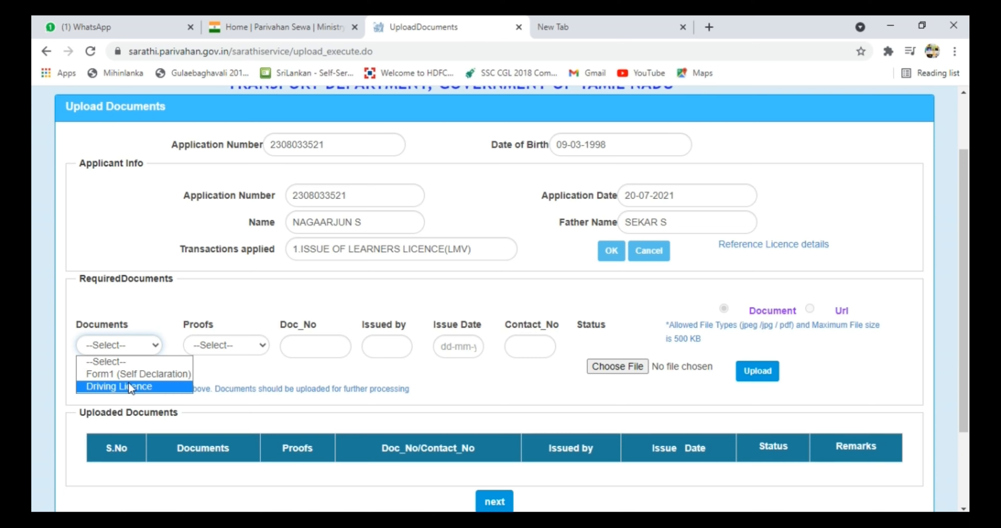
left_click(393, 520)
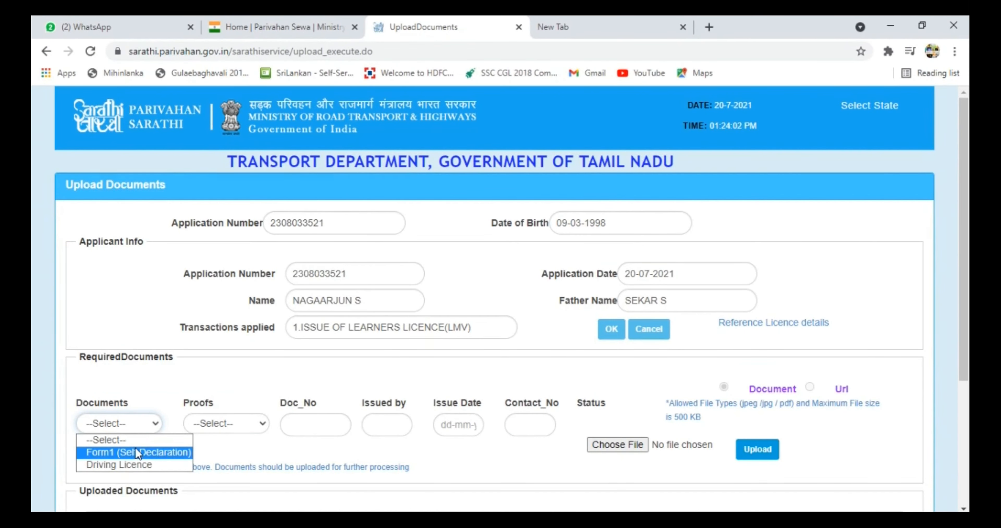
left_click(132, 451)
left_click(221, 424)
left_click(257, 451)
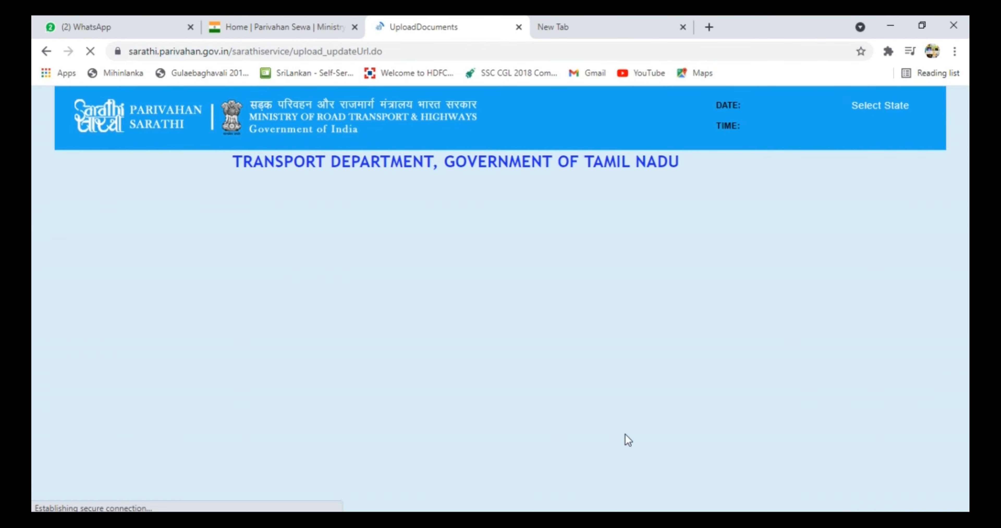
left_click(628, 446)
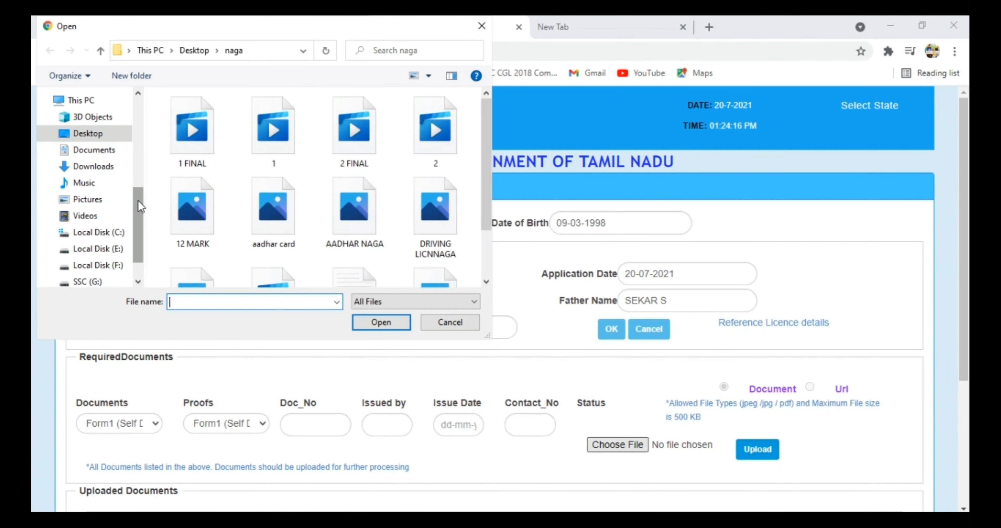
scroll(488, 212, "down", 3)
left_click(354, 233)
left_click(382, 322)
left_click(758, 450)
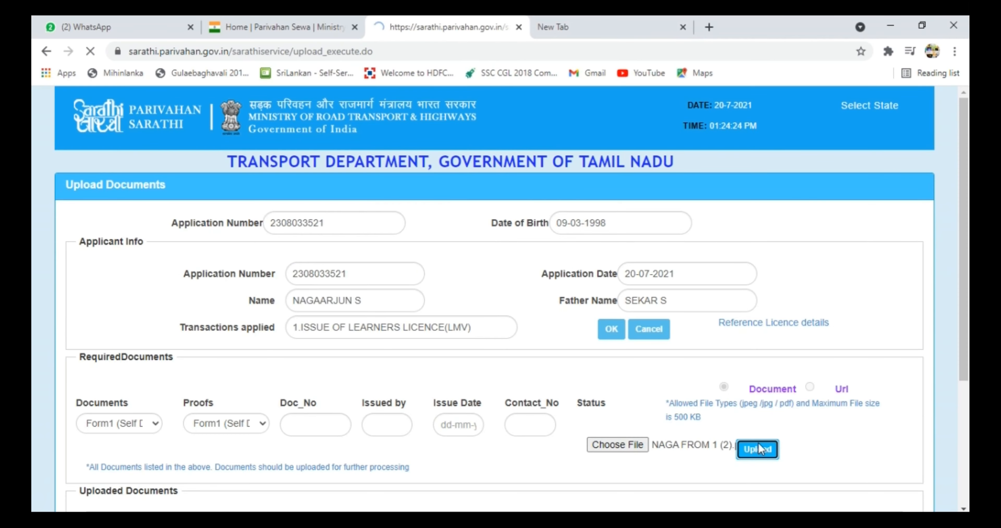
scroll(773, 450, "down", 3)
left_click(777, 381)
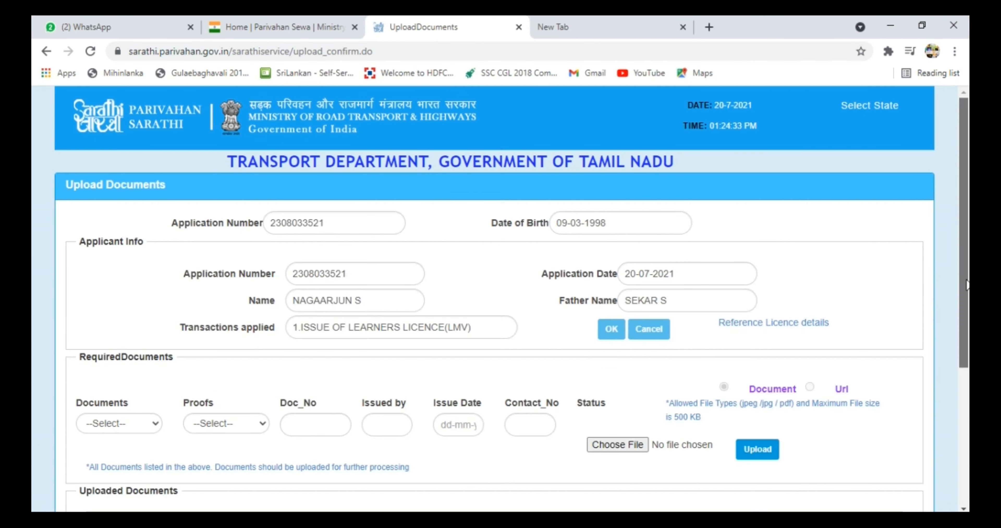
Upload the driving licence image as Driving Licence proof, confirm, and continue to Application Status.
scroll(967, 286, "down", 3)
left_click(119, 305)
left_click(138, 333)
left_click(224, 305)
left_click(223, 333)
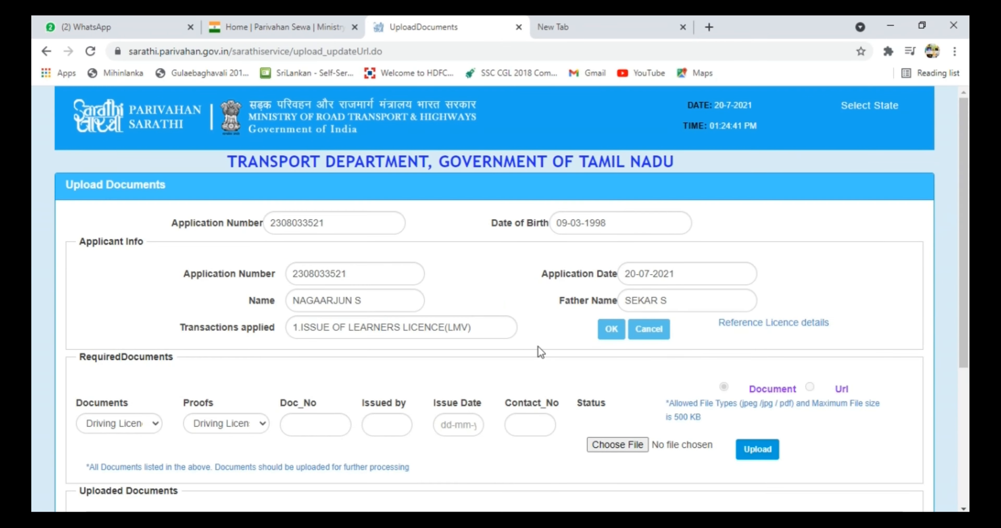
scroll(539, 347, "down", 2)
left_click(617, 381)
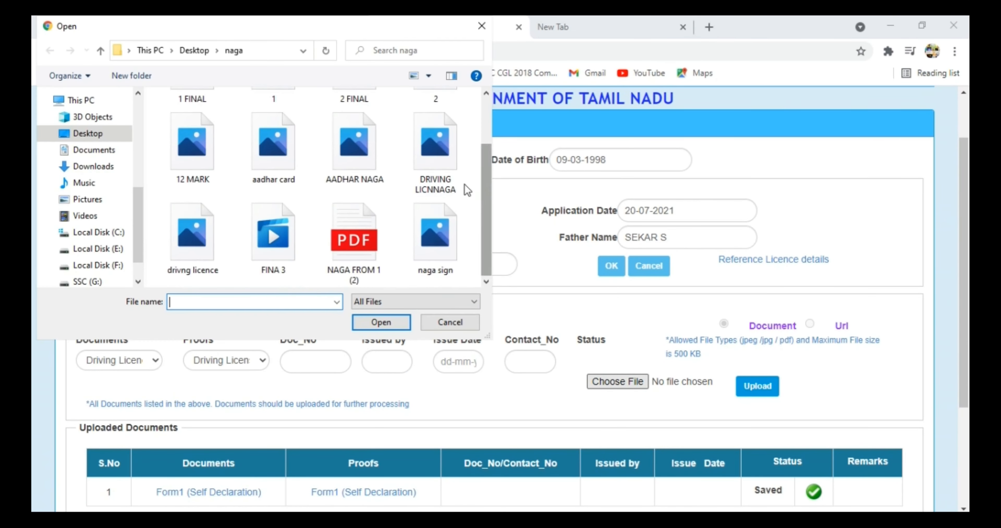
double_click(435, 157)
left_click(757, 386)
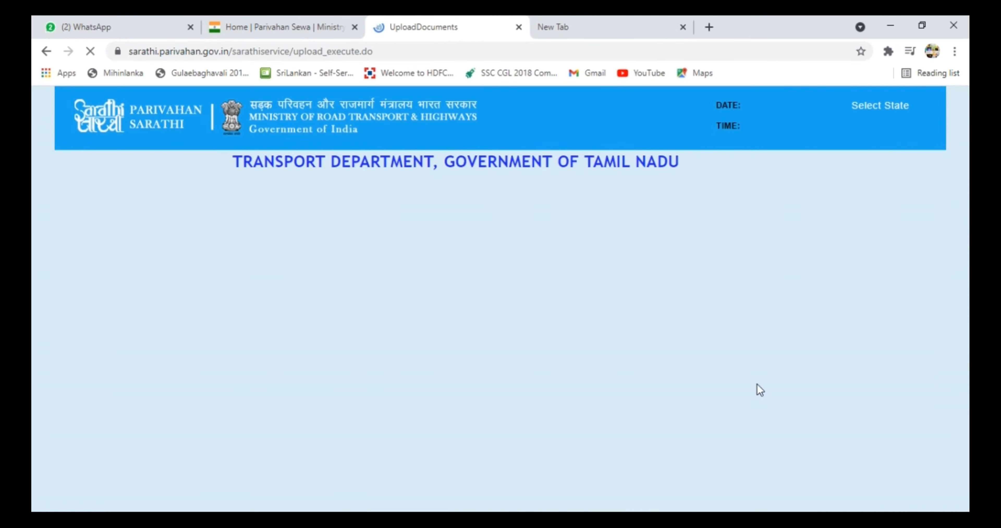
left_click(771, 450)
scroll(677, 334, "down", 4)
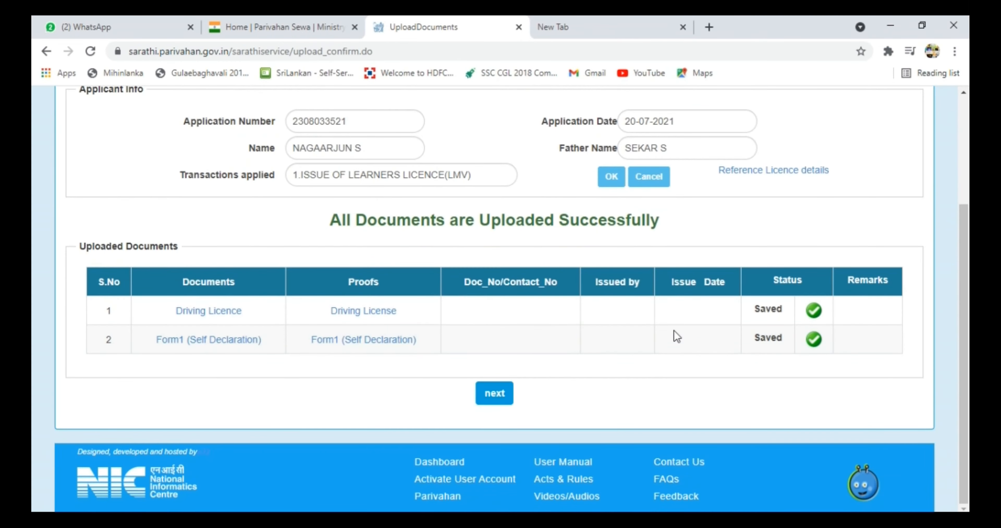
left_click(503, 401)
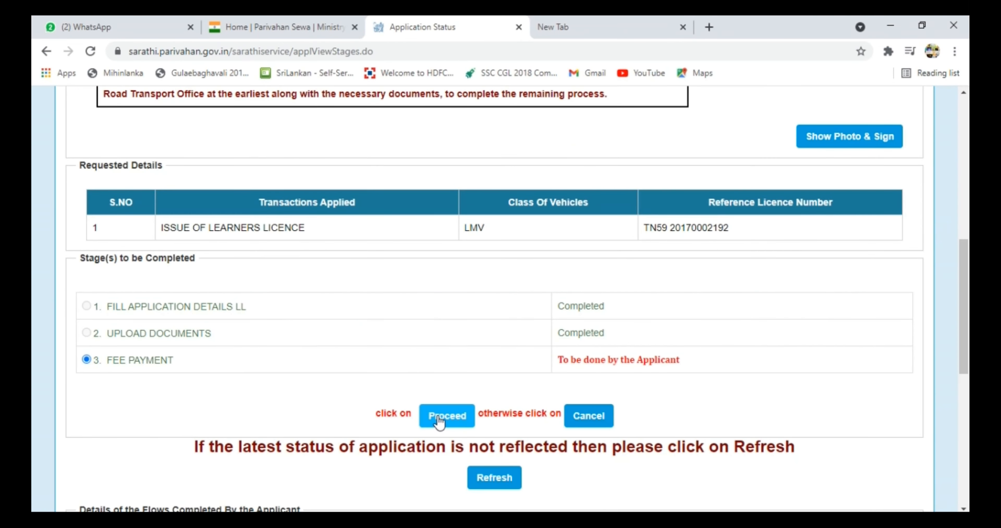
Pay the ₹180.00 fee through STATE BANK OF INDIA, entering the captcha shown.
left_click(439, 421)
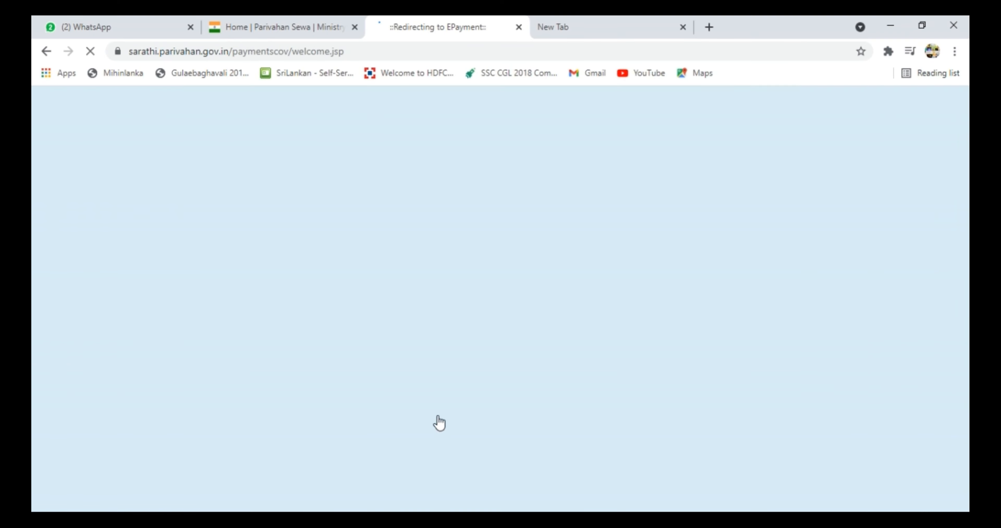
scroll(816, 296, "down", 2)
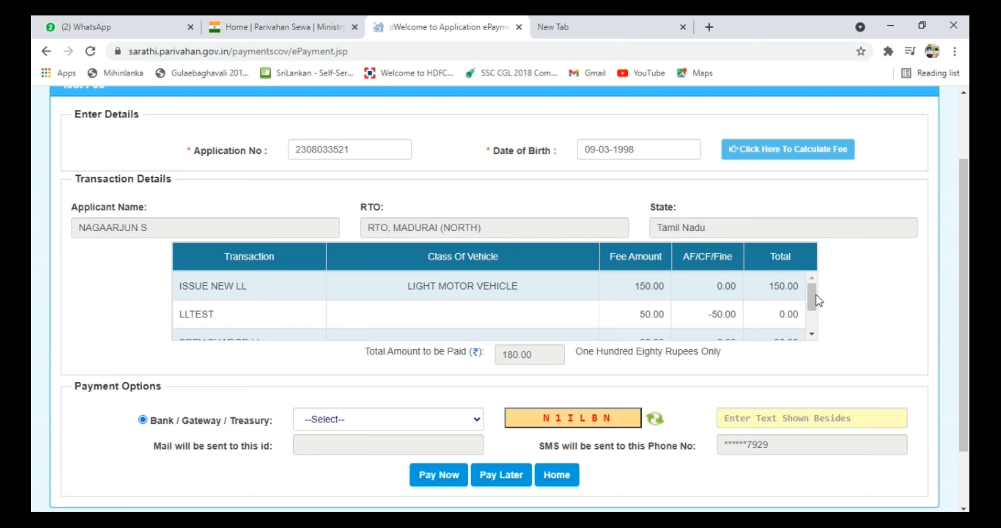
left_click_drag(816, 294, 815, 326)
left_click(428, 420)
left_click(441, 450)
left_click(777, 419)
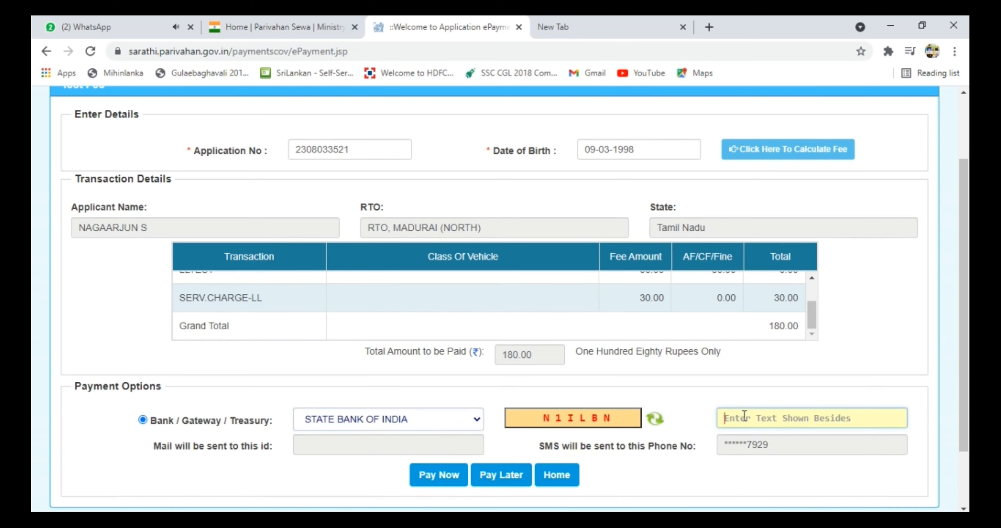
type("N1ILBN")
scroll(441, 428, "down", 2)
left_click(442, 404)
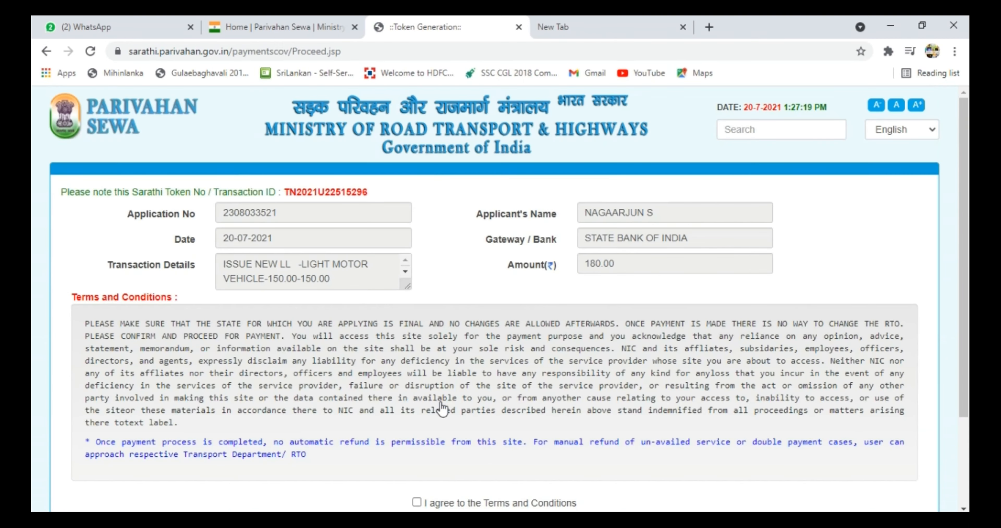
Accept the payment terms and choose Kotak net banking under Other Banks for the ₹180 fee.
scroll(964, 349, "down", 5)
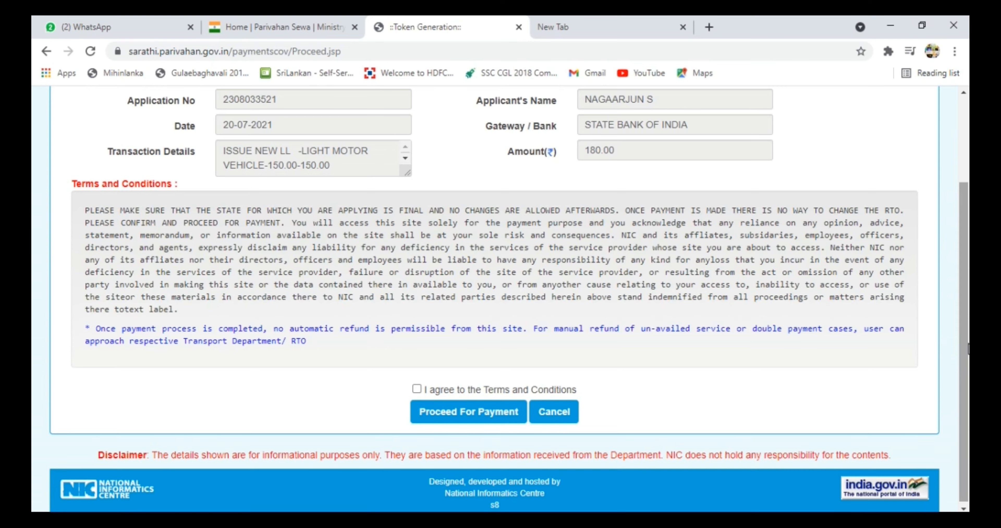
left_click(418, 390)
left_click(449, 412)
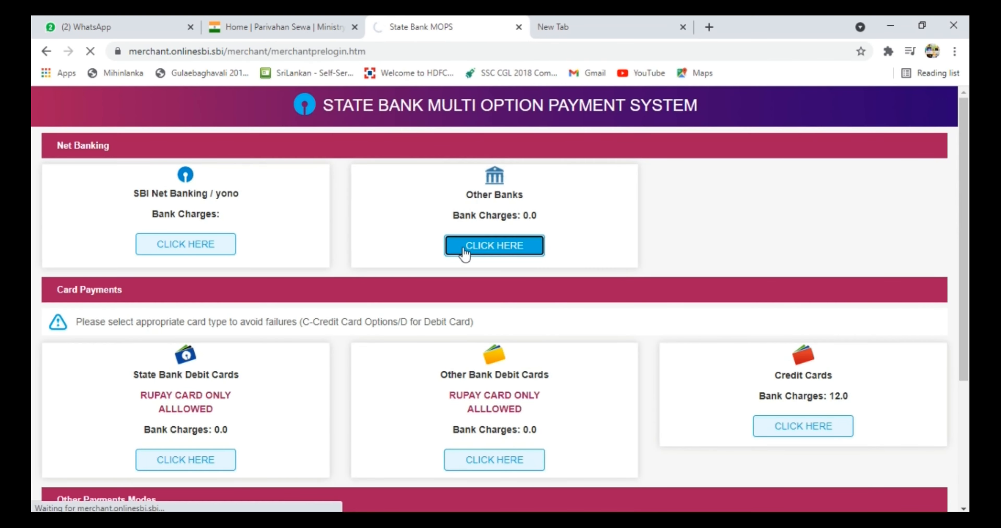
left_click(467, 249)
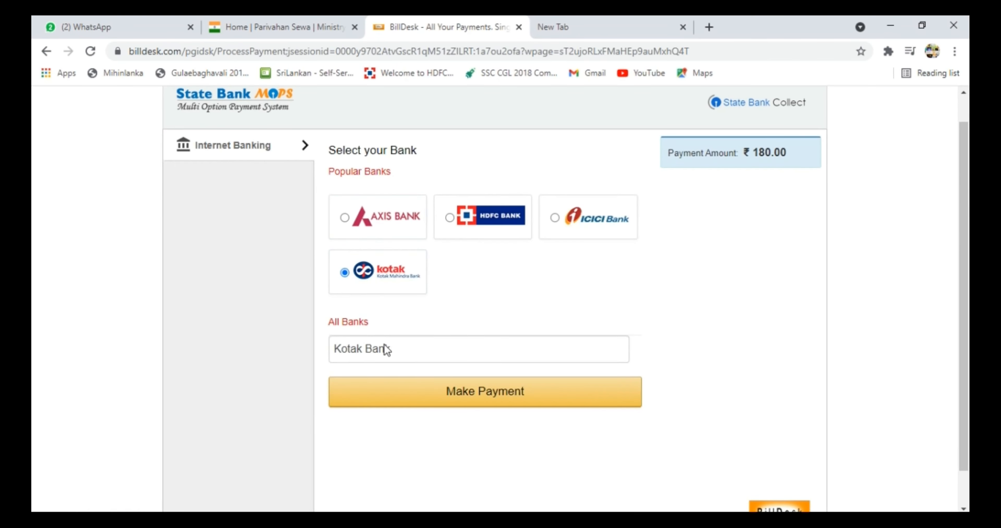
left_click(486, 392)
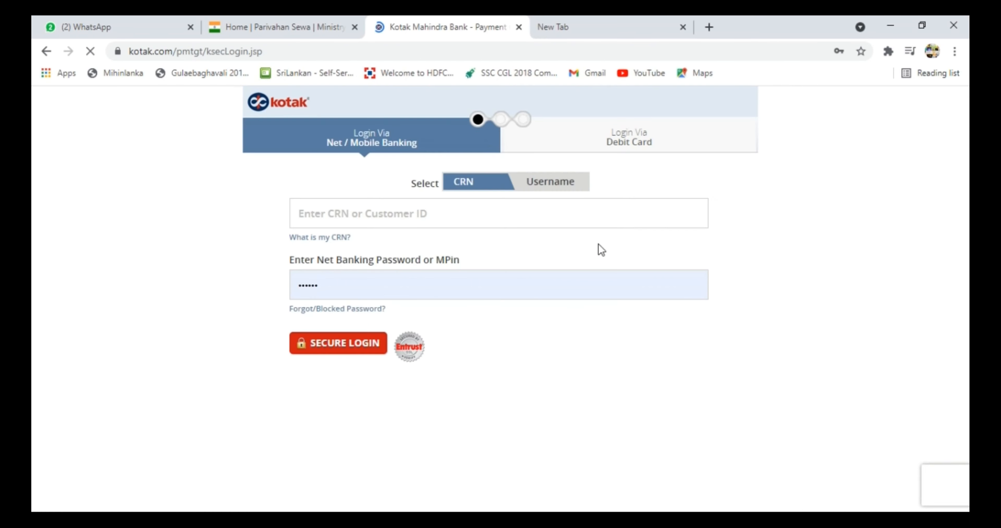
Log in to Kotak net banking with the account username, then return to the Transport Dept site.
left_click(551, 181)
left_click(407, 214)
type("RHITHICK14")
key("Tab")
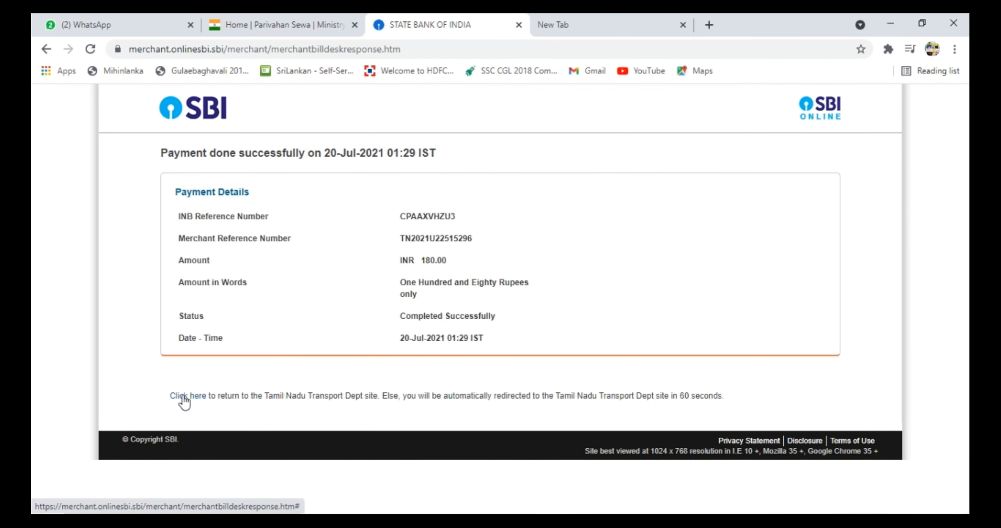
left_click(184, 400)
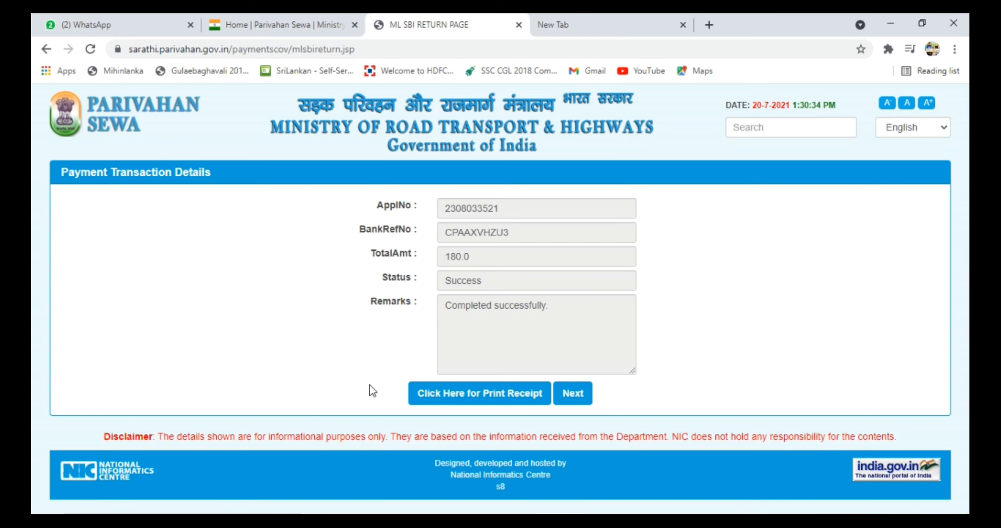
Select the paid receipt, enter the captcha code, and generate the PDF e-receipt.
left_click(513, 400)
left_click(230, 262)
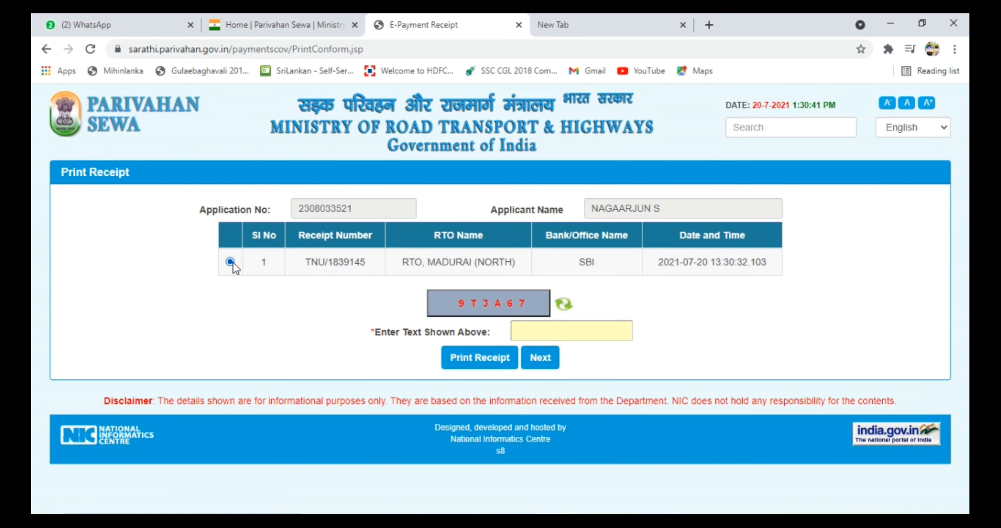
left_click(535, 329)
type("9t")
key("BackSpace")
key("BackSpace")
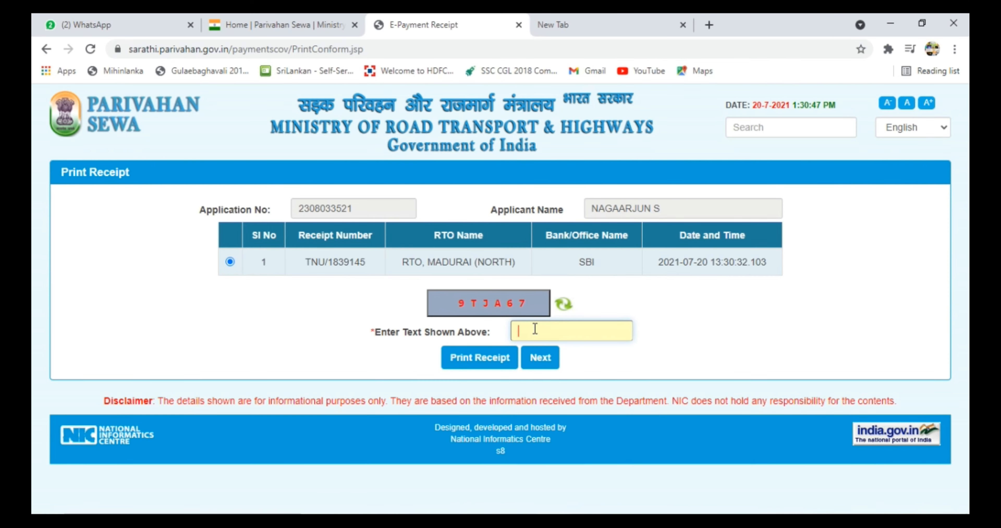
type("9TJA67")
left_click(480, 358)
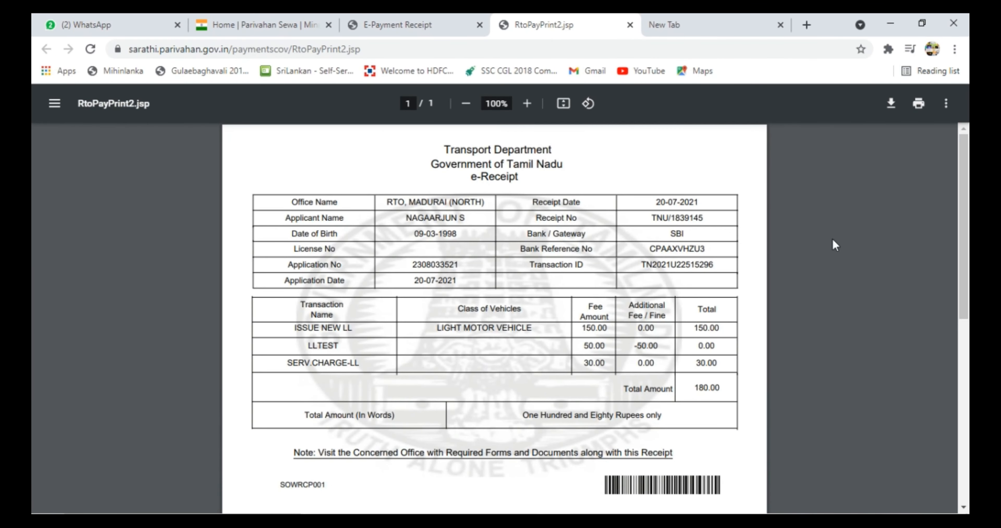
Save the e-receipt PDF as 'RECEIPT naga' and go back to the receipt page.
left_click(891, 103)
type("RECEIPT naga")
key("Return")
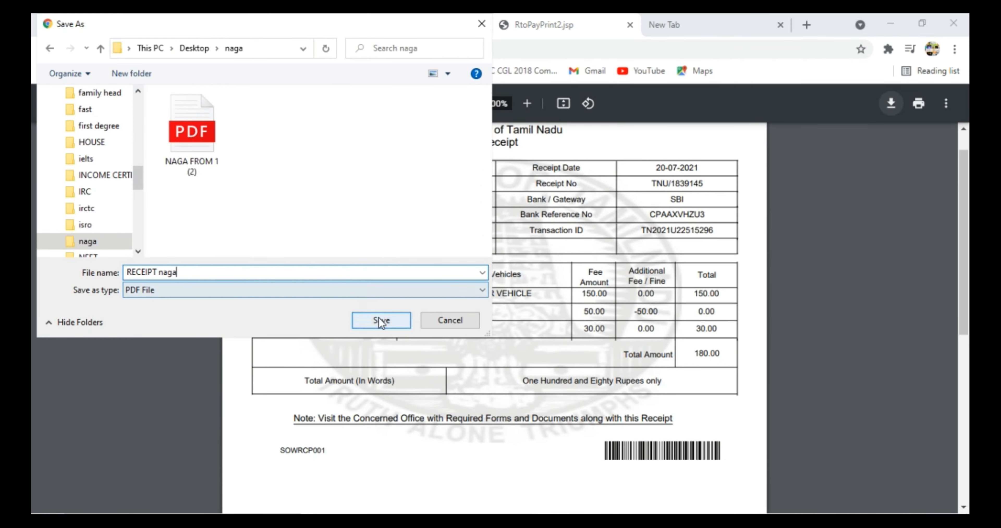
left_click(413, 25)
Continue to the status check and enter the applicant's date of birth in the calendar.
left_click(540, 358)
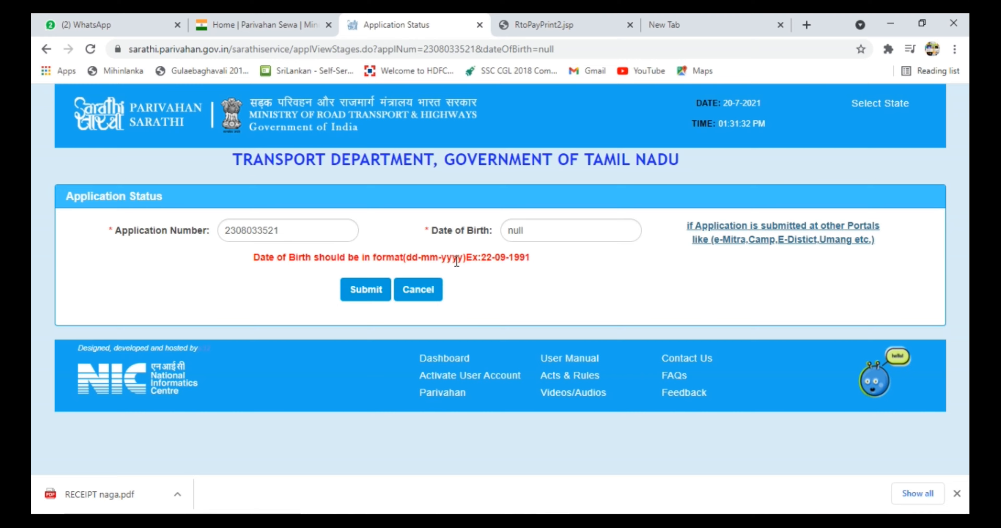
left_click(552, 230)
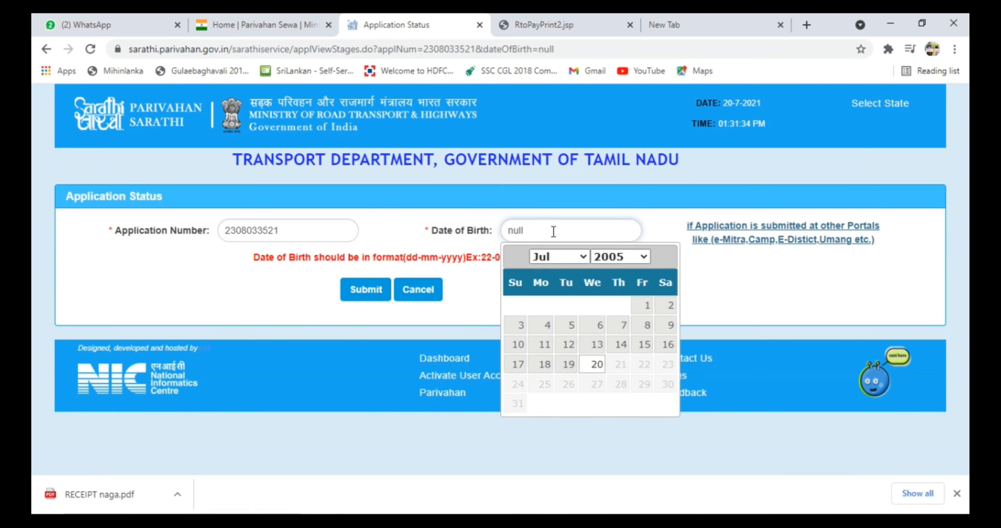
left_click(620, 256)
left_click(617, 415)
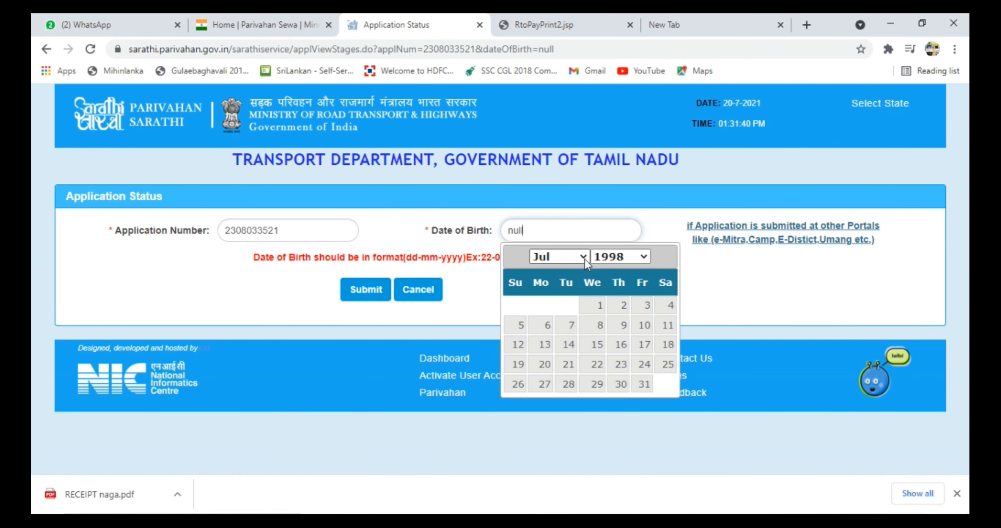
left_click(584, 257)
left_click(551, 296)
left_click(546, 328)
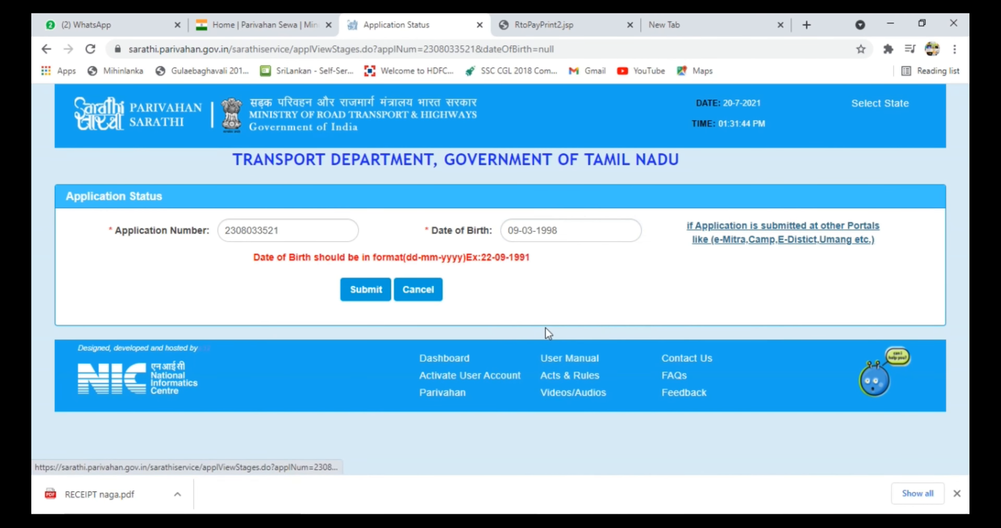
Submit the lookup and scroll to Current Status showing RTO proof-document scrutiny.
left_click(368, 293)
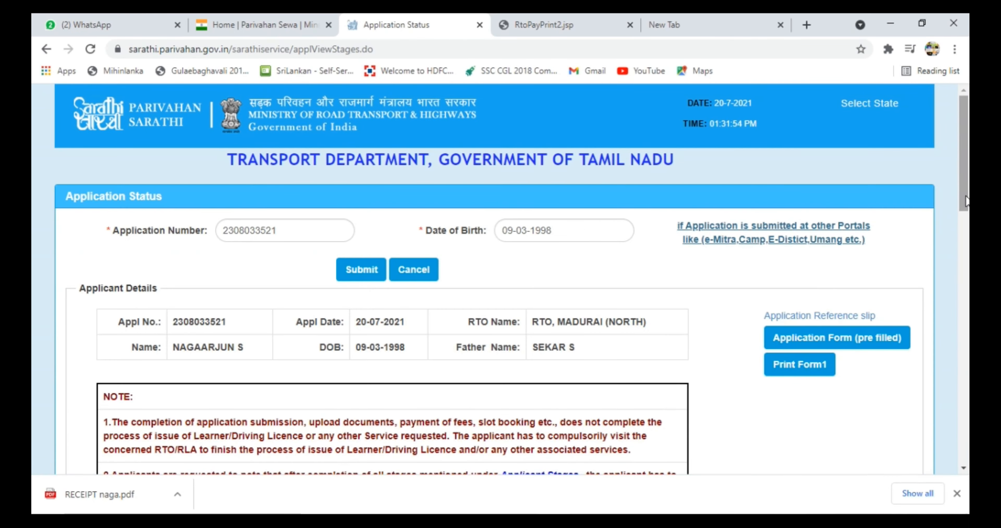
left_click_drag(968, 207, 968, 433)
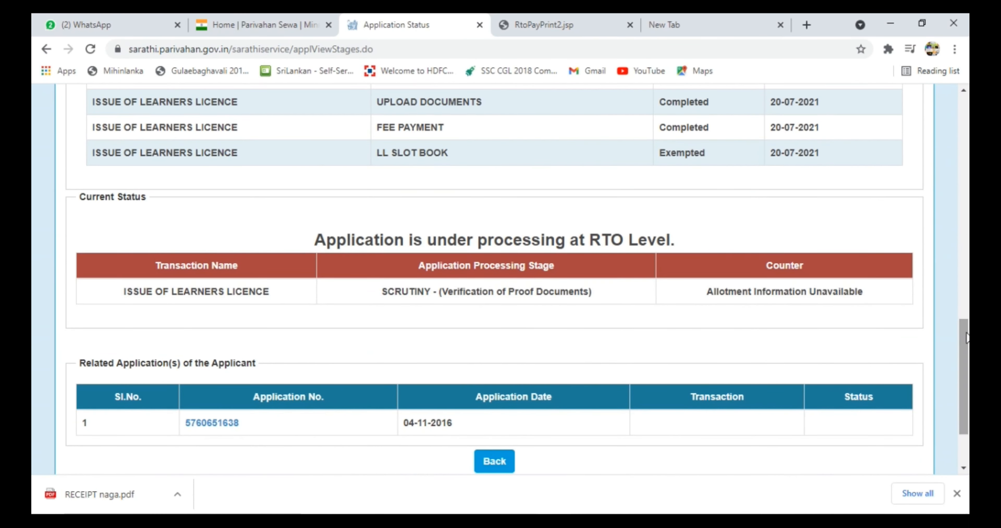
left_click_drag(969, 342, 969, 369)
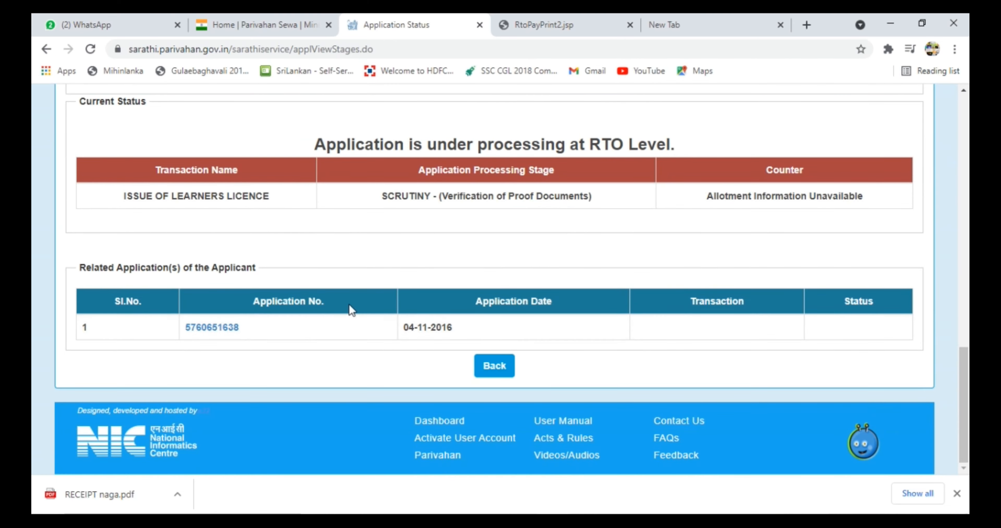